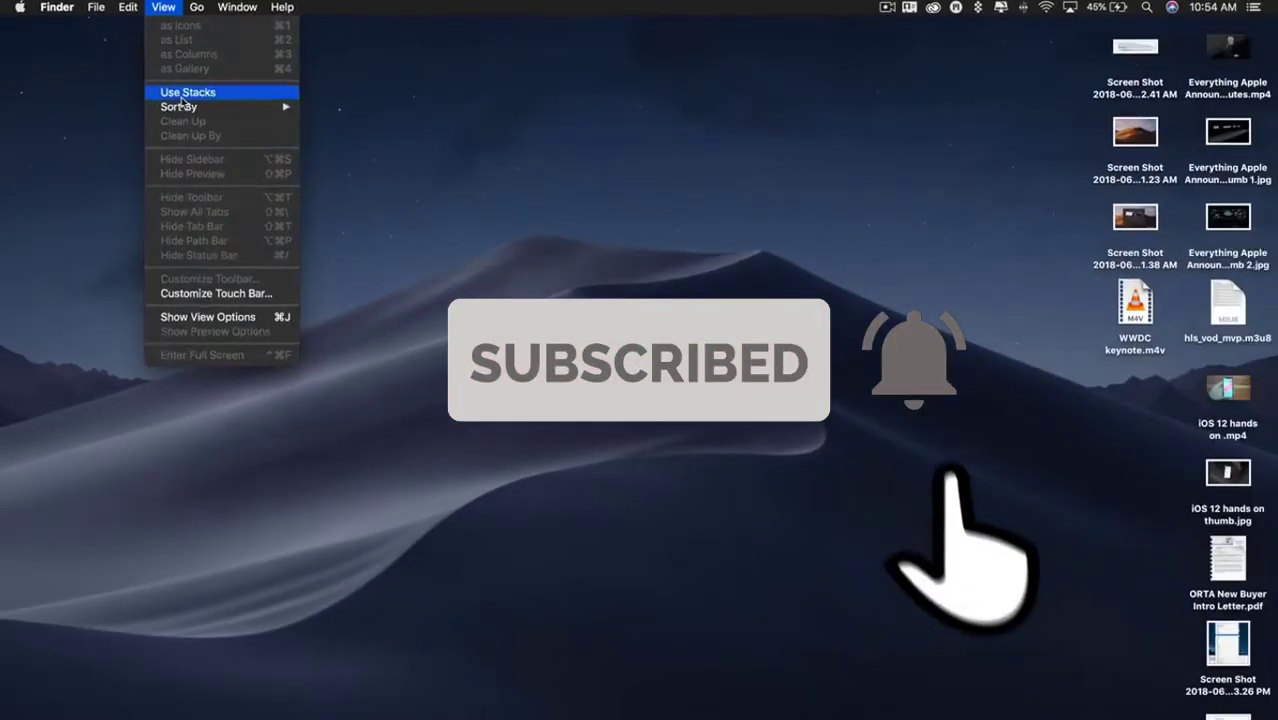
Step: Group the files on the macOS desktop with Use Stacks
click(181, 94)
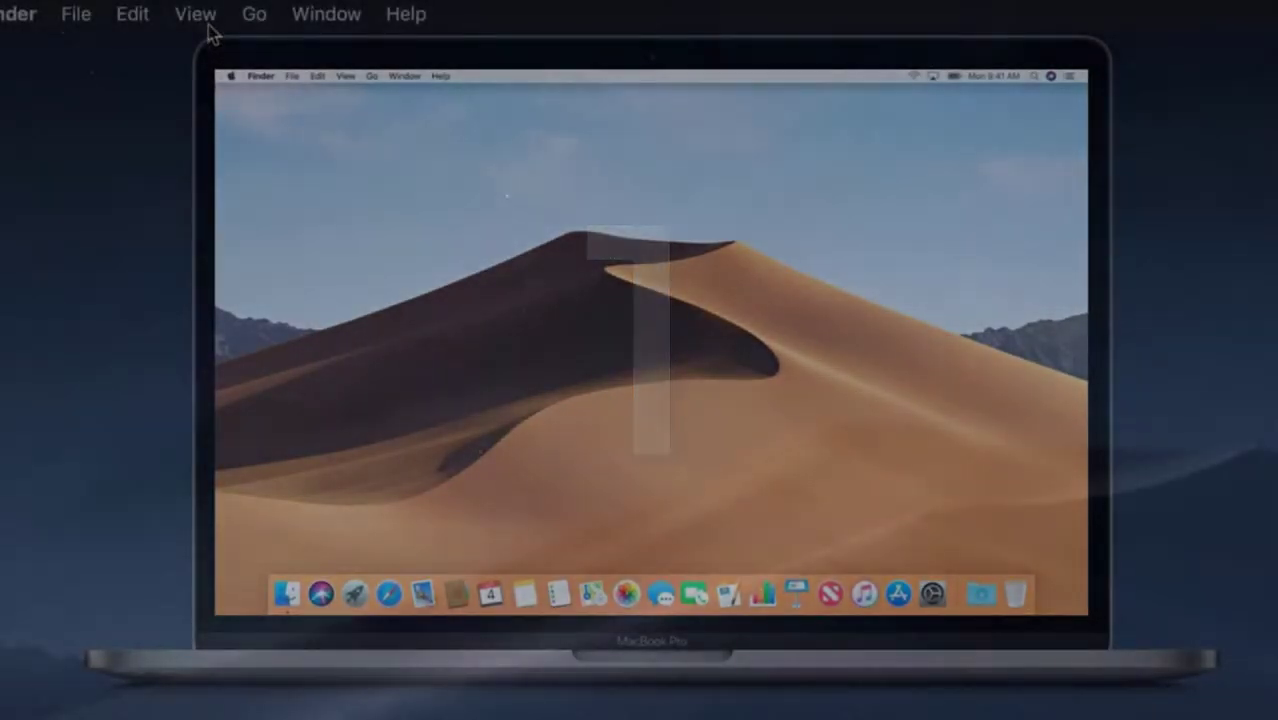
click(200, 16)
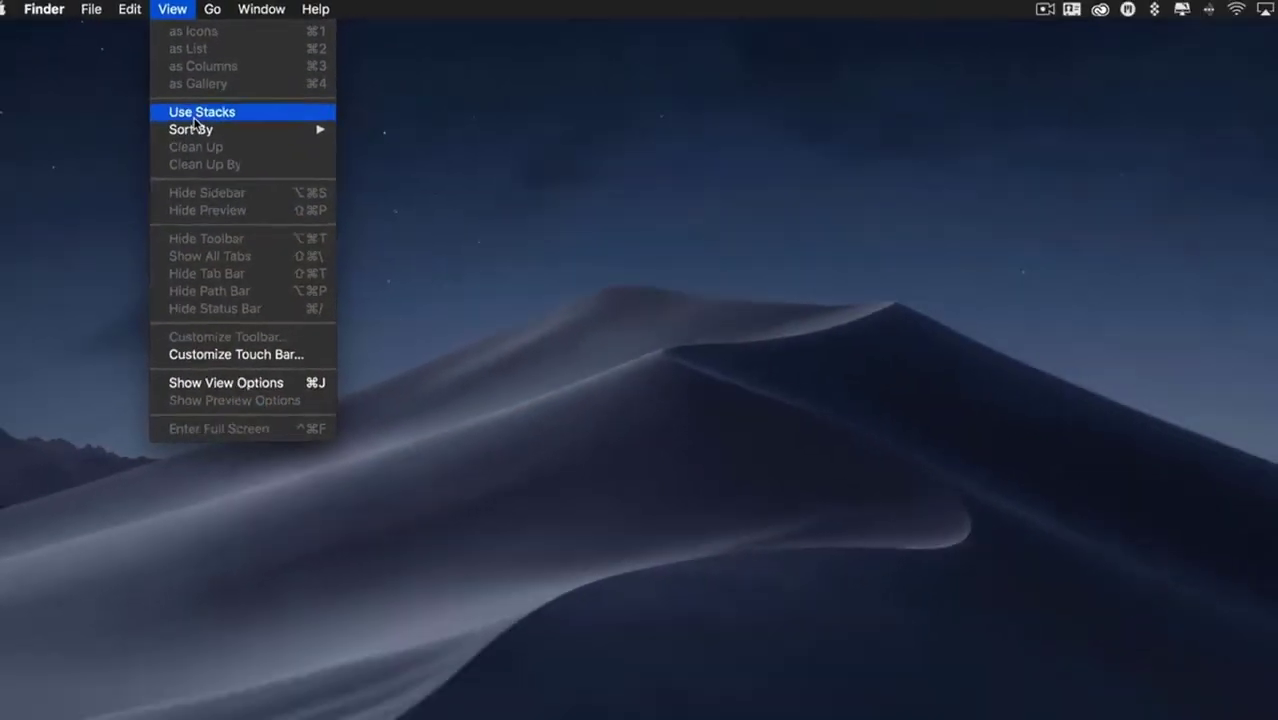
click(239, 165)
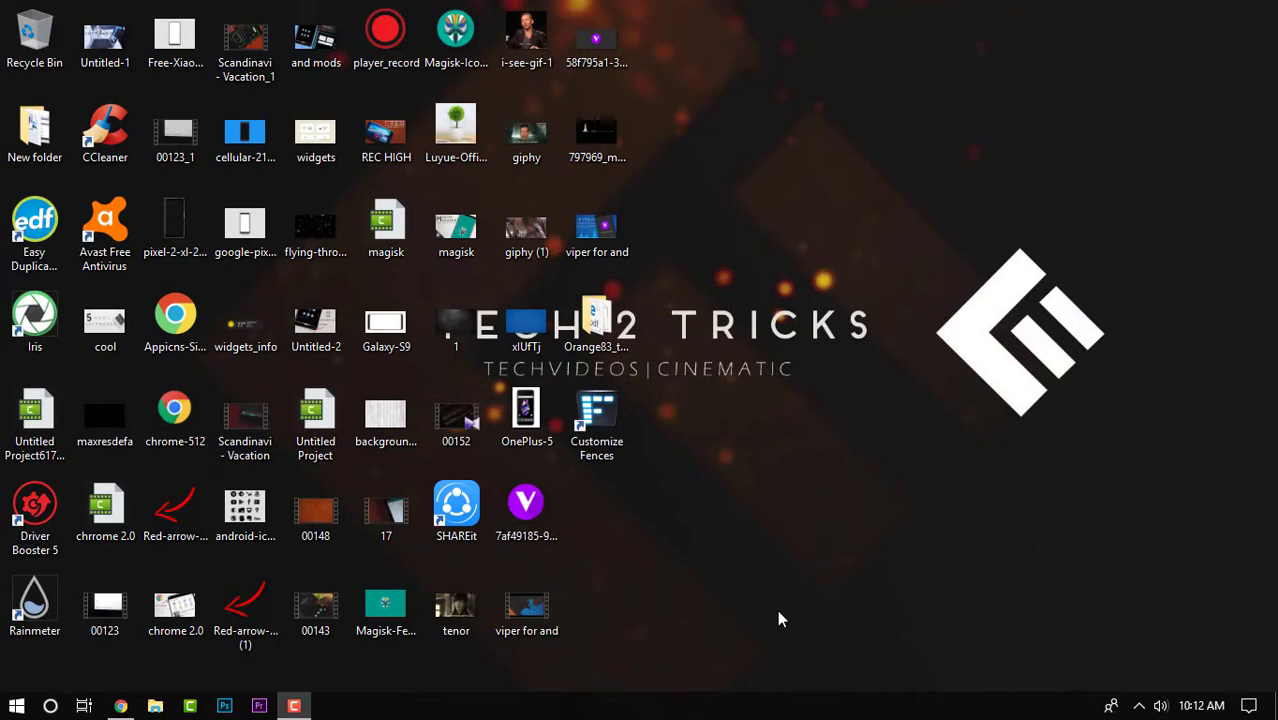
Step: Launch Customize Fences from the Windows desktop, open its settings and re-enable Fences
double_click(586, 421)
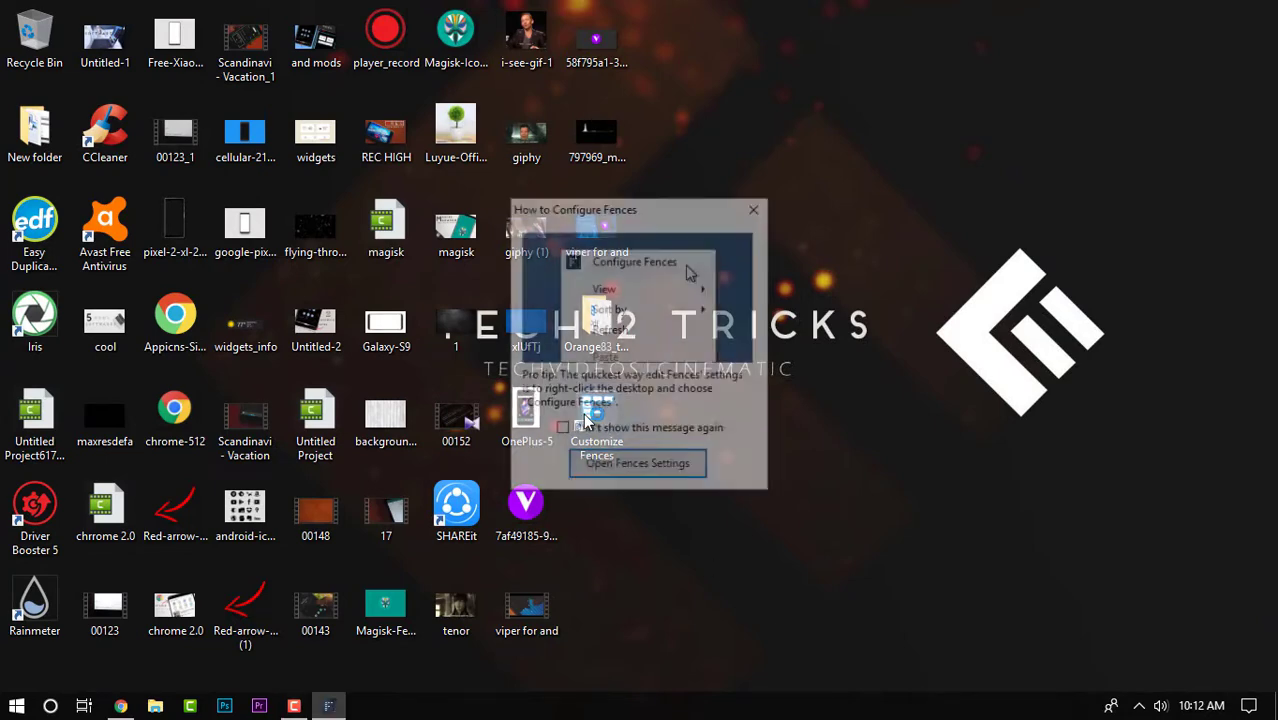
click(615, 471)
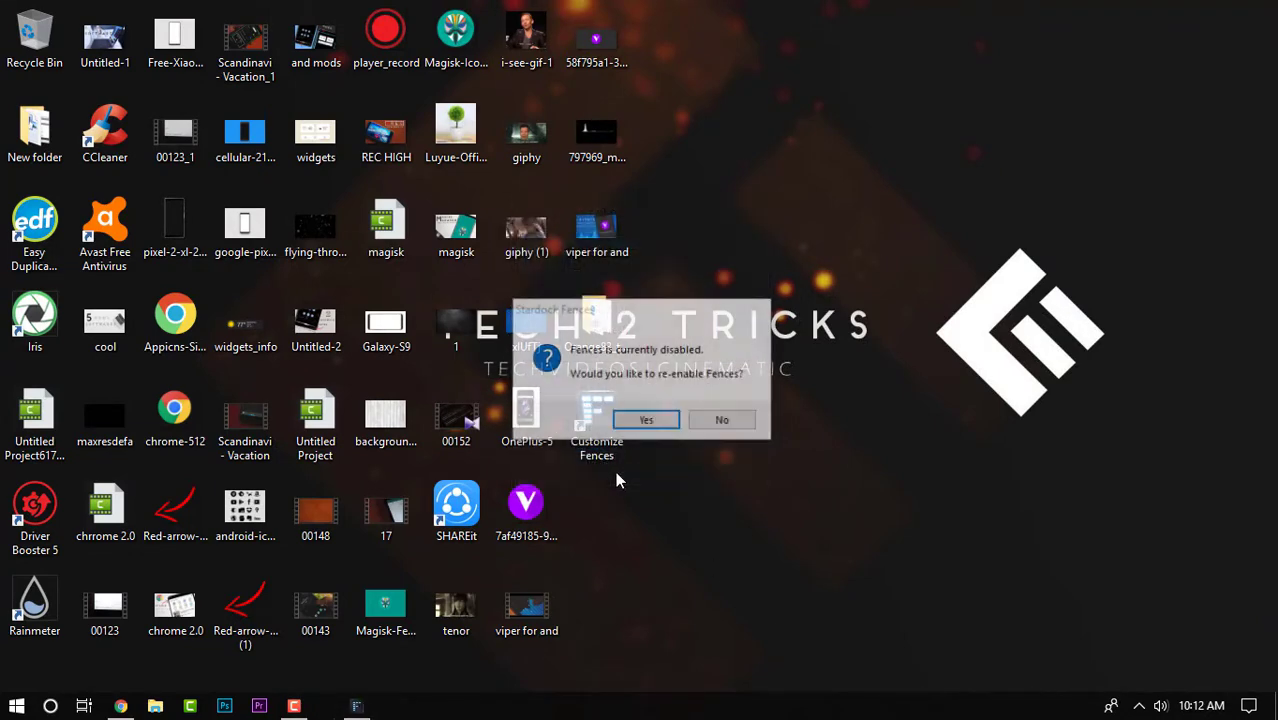
click(645, 421)
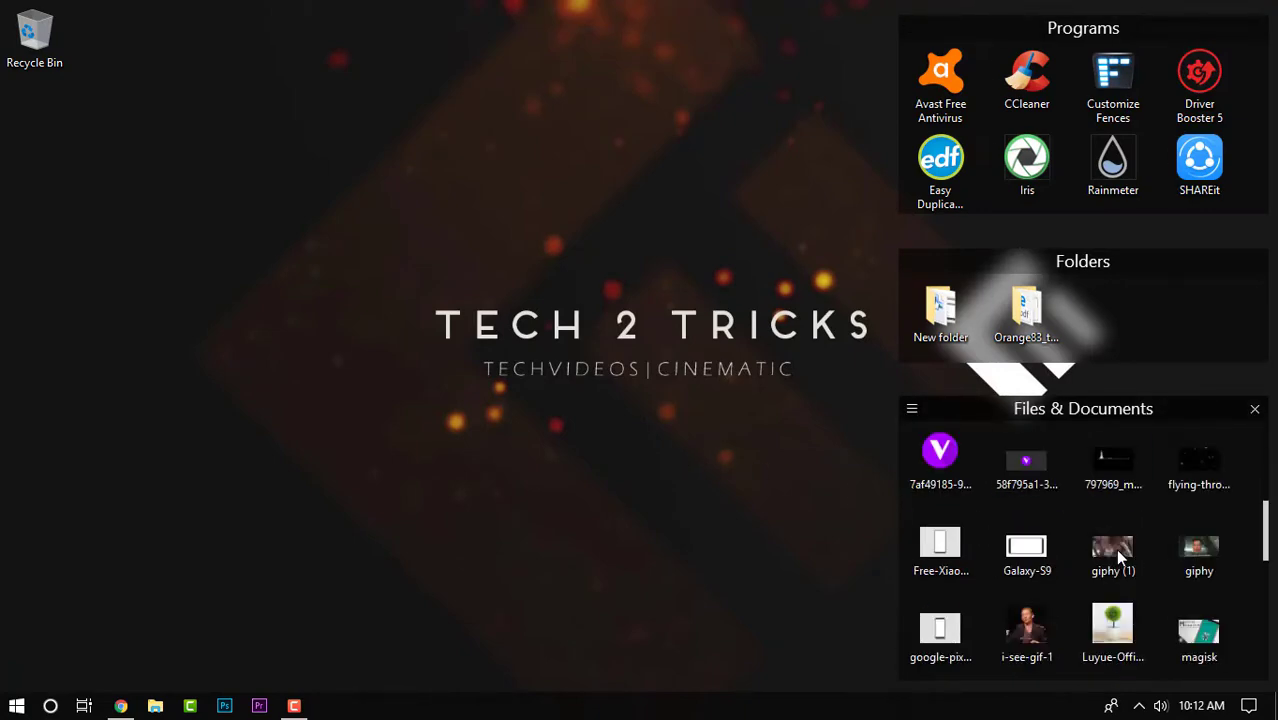
Step: Slightly lower the background transparency value of all fences and try out a higher color intensity
scroll(690, 430, down, 1)
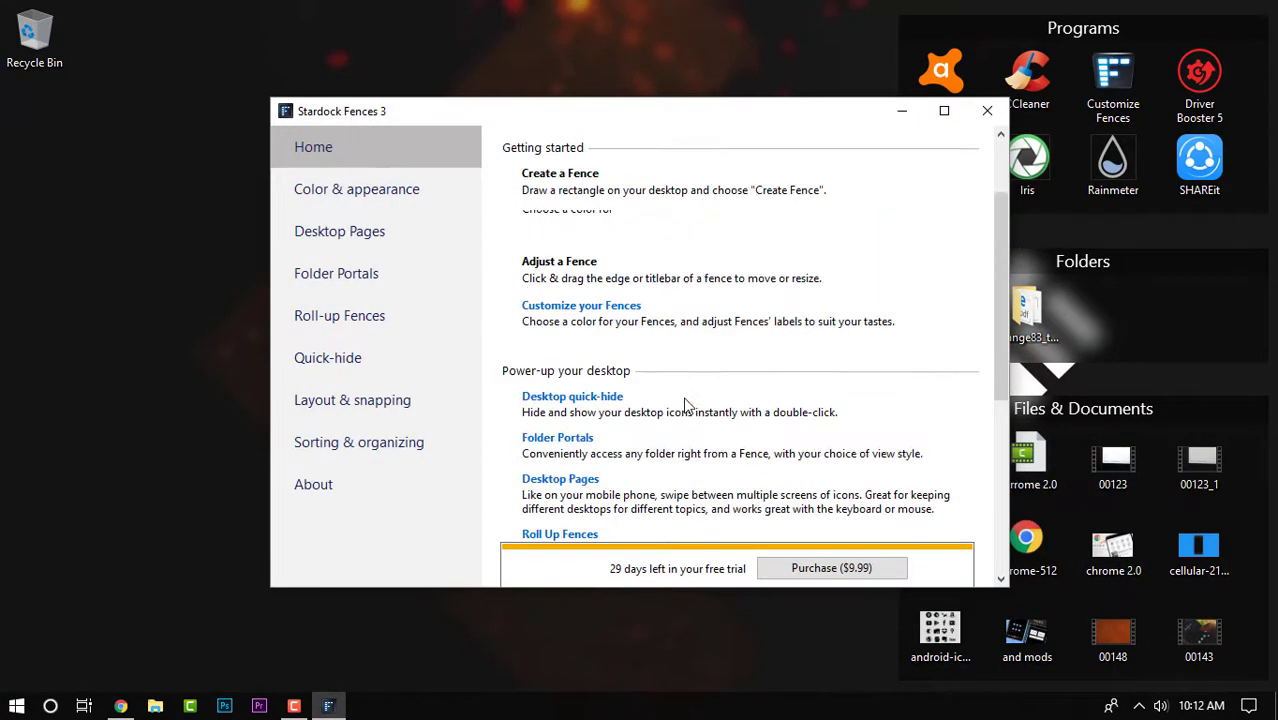
scroll(685, 403, up, 1)
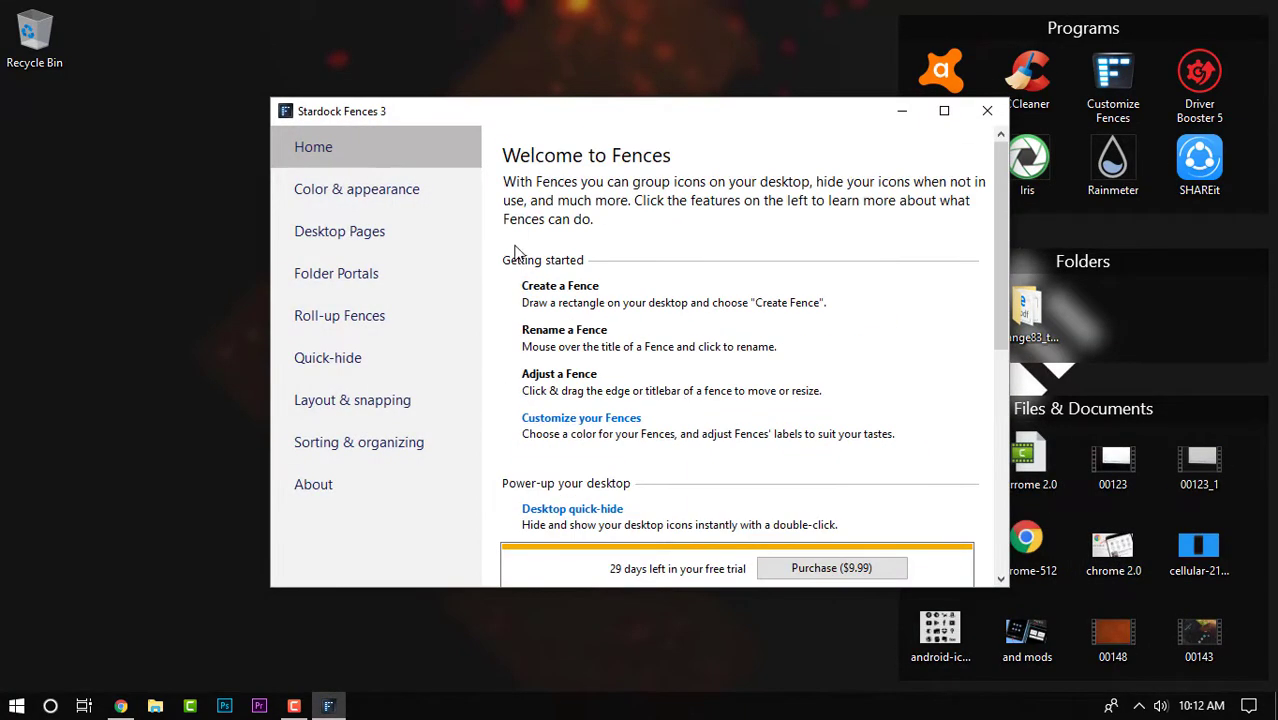
click(567, 419)
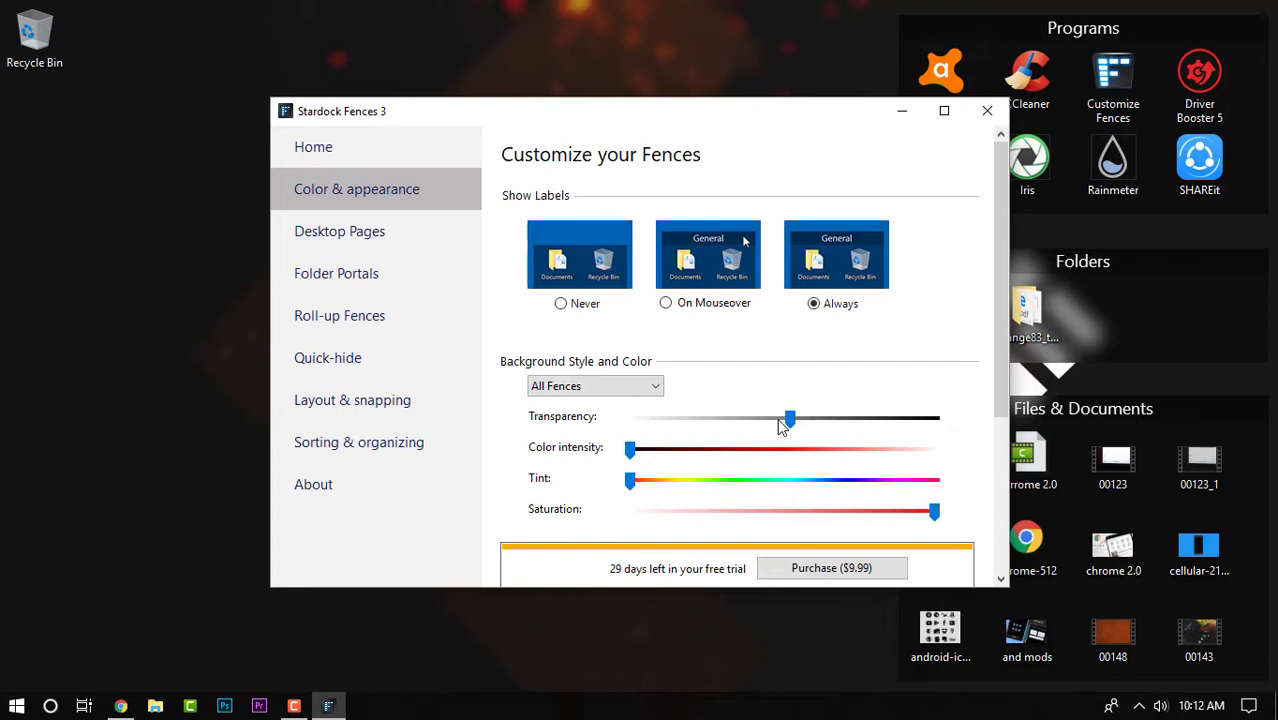
drag(769, 424, 759, 431)
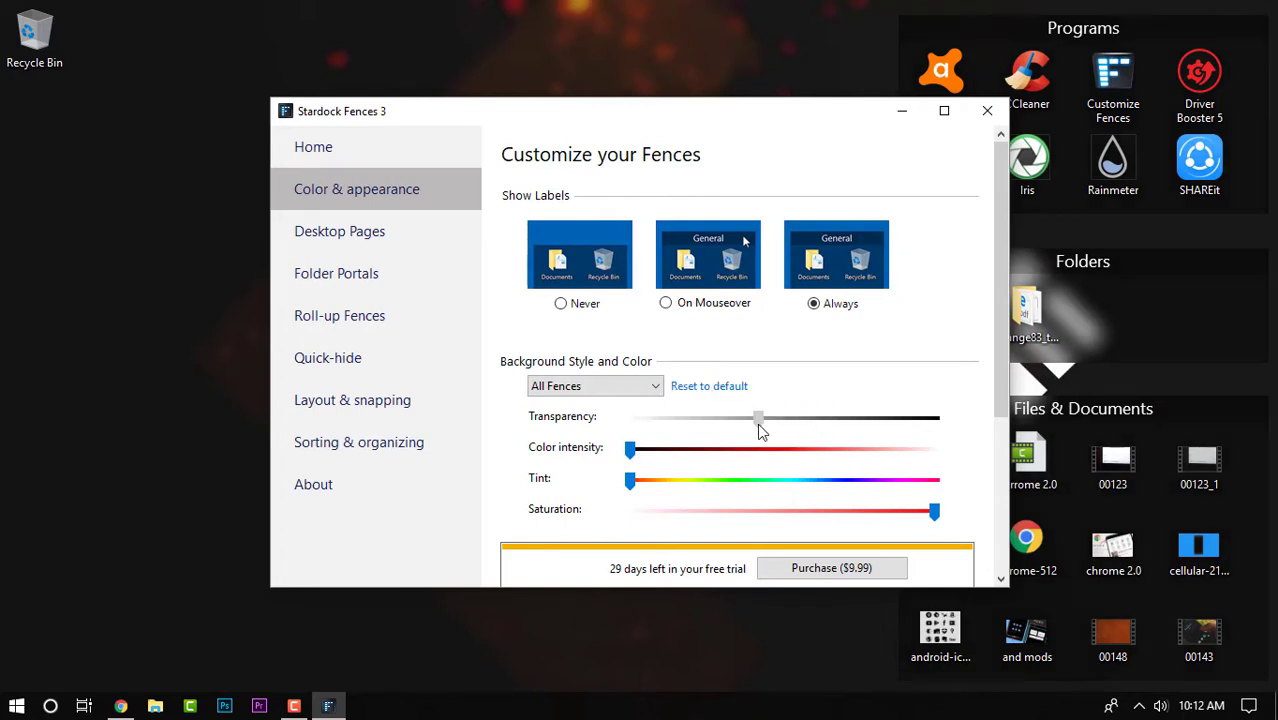
drag(654, 450, 744, 458)
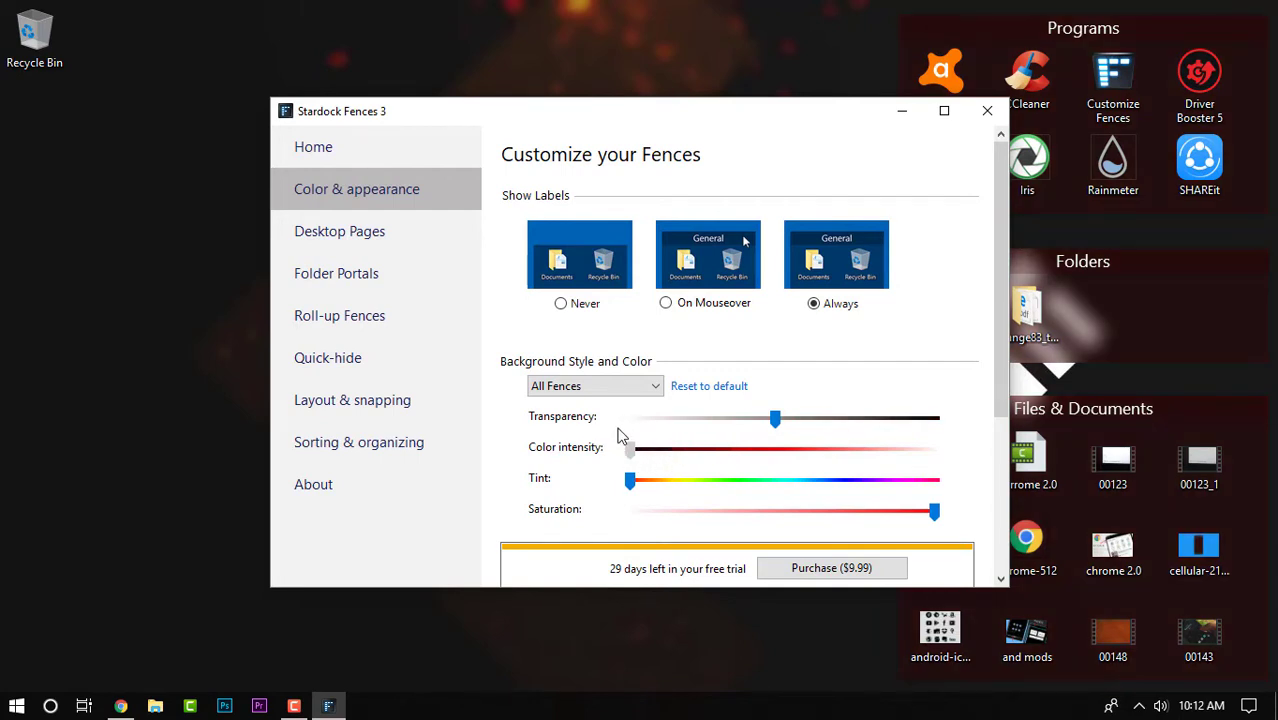
Step: Review the Desktop Pages and Quick-hide settings, and test quick-hide by hiding the desktop icons and showing them again
click(330, 245)
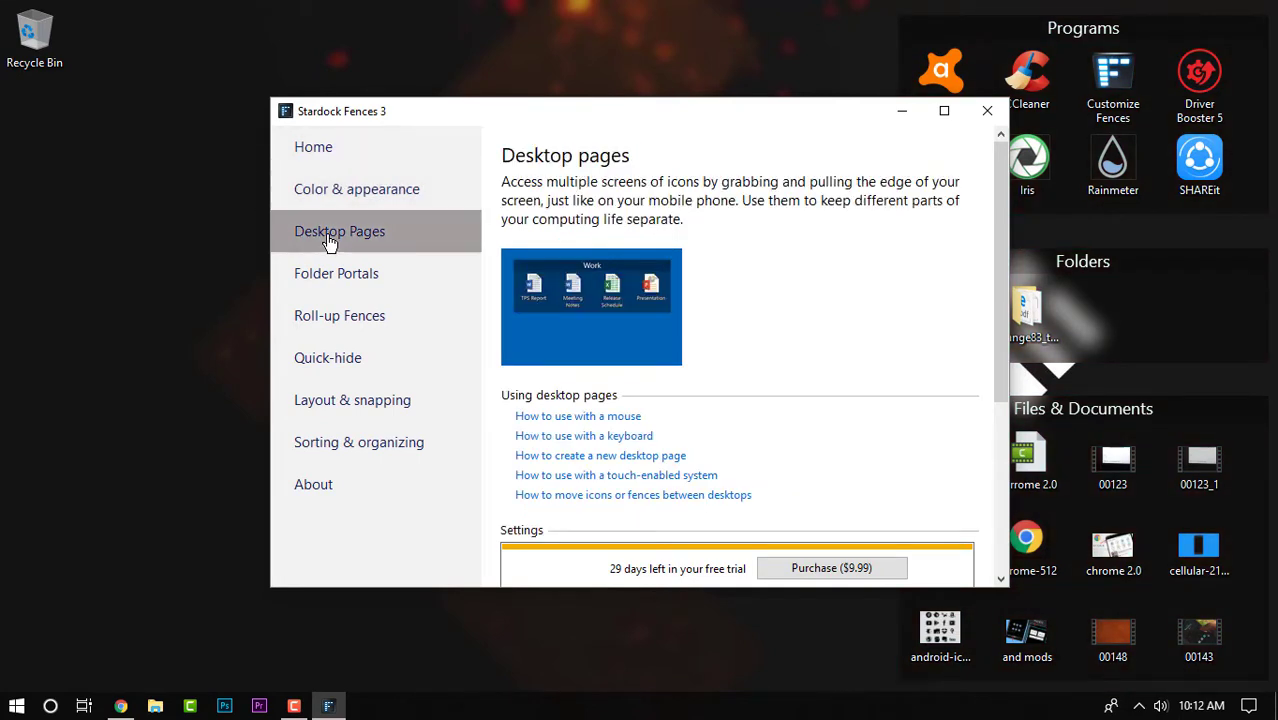
click(345, 360)
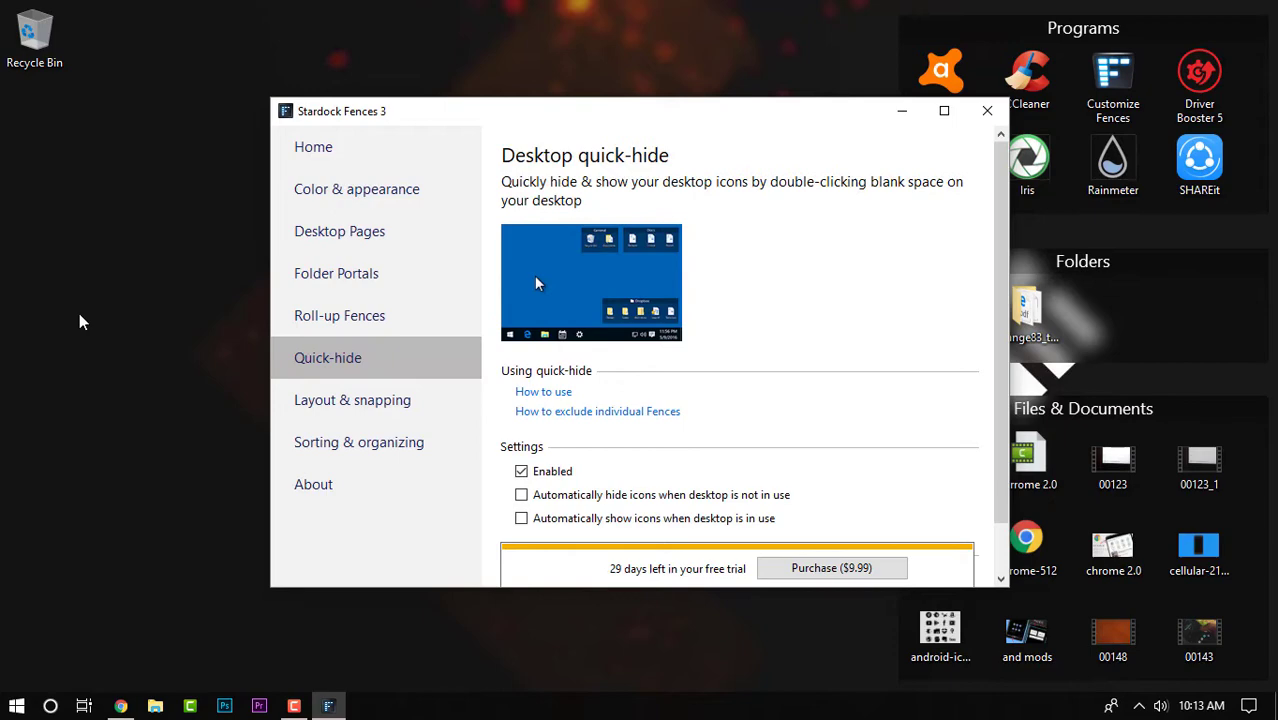
double_click(108, 306)
double_click(108, 306)
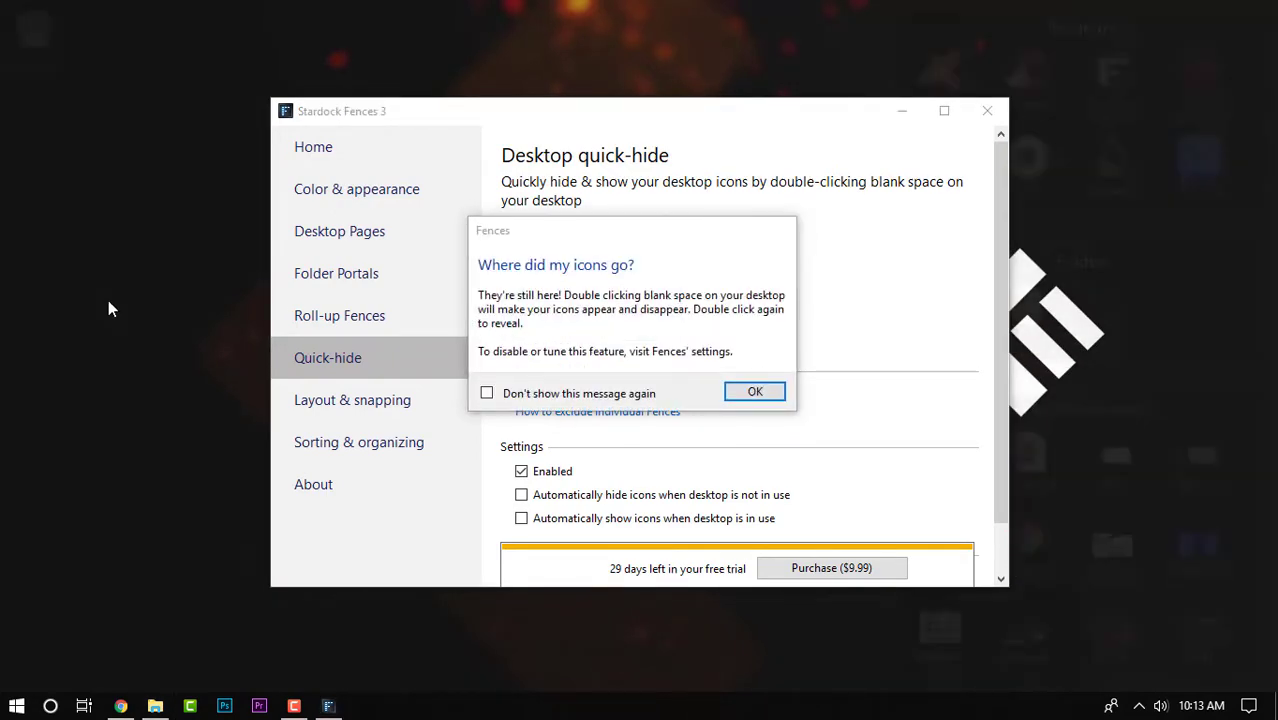
click(755, 393)
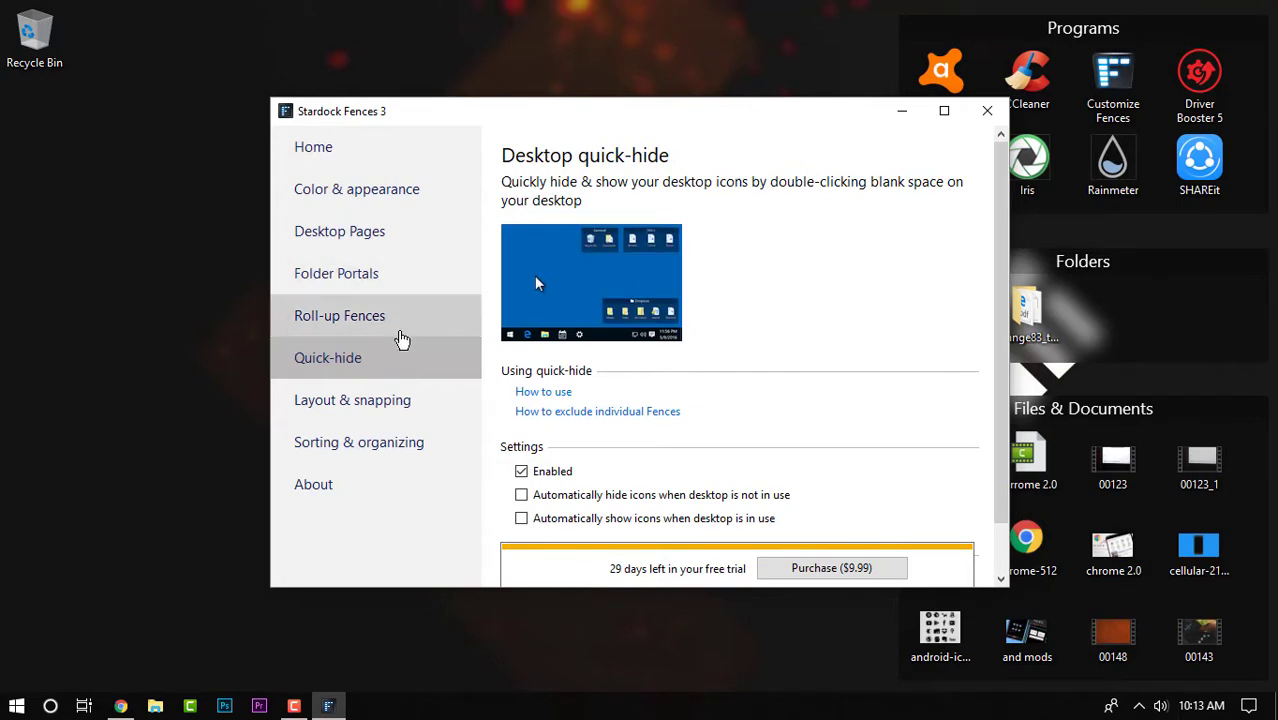
Step: Show the Roll-up Fences settings and roll up the Programs, Folders and Files & Documents fences into their titlebars
click(398, 331)
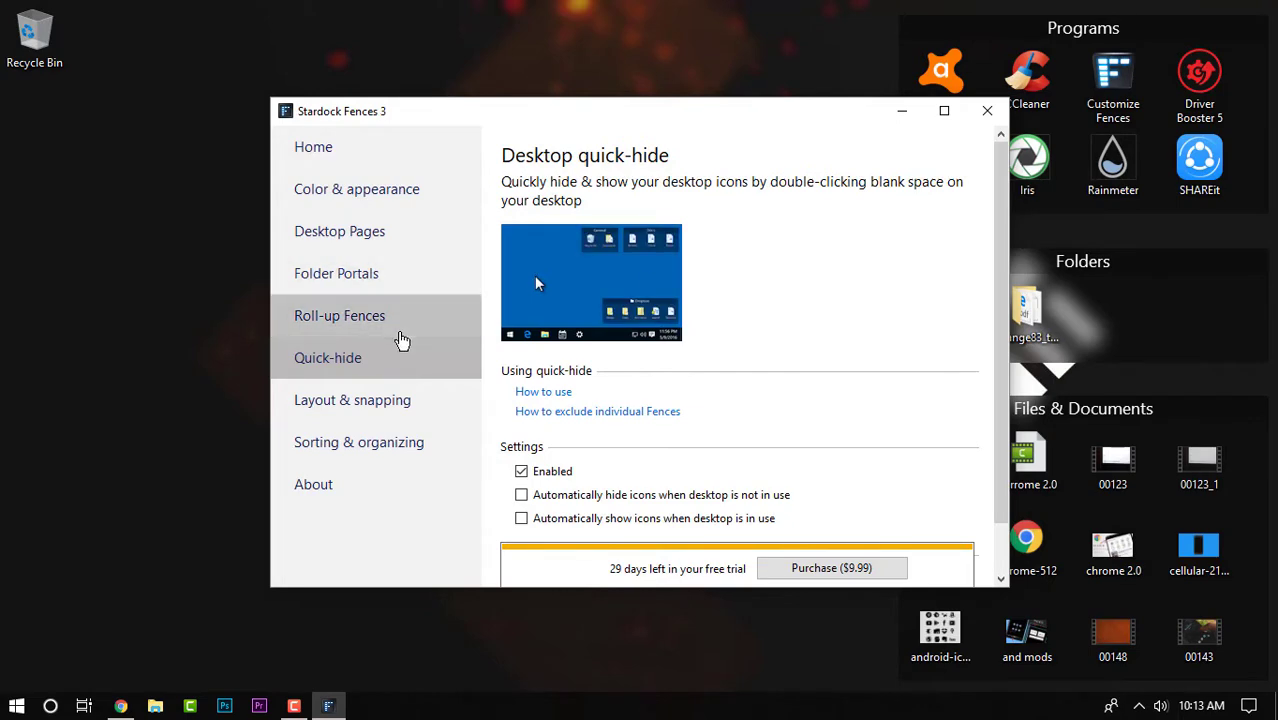
double_click(1147, 27)
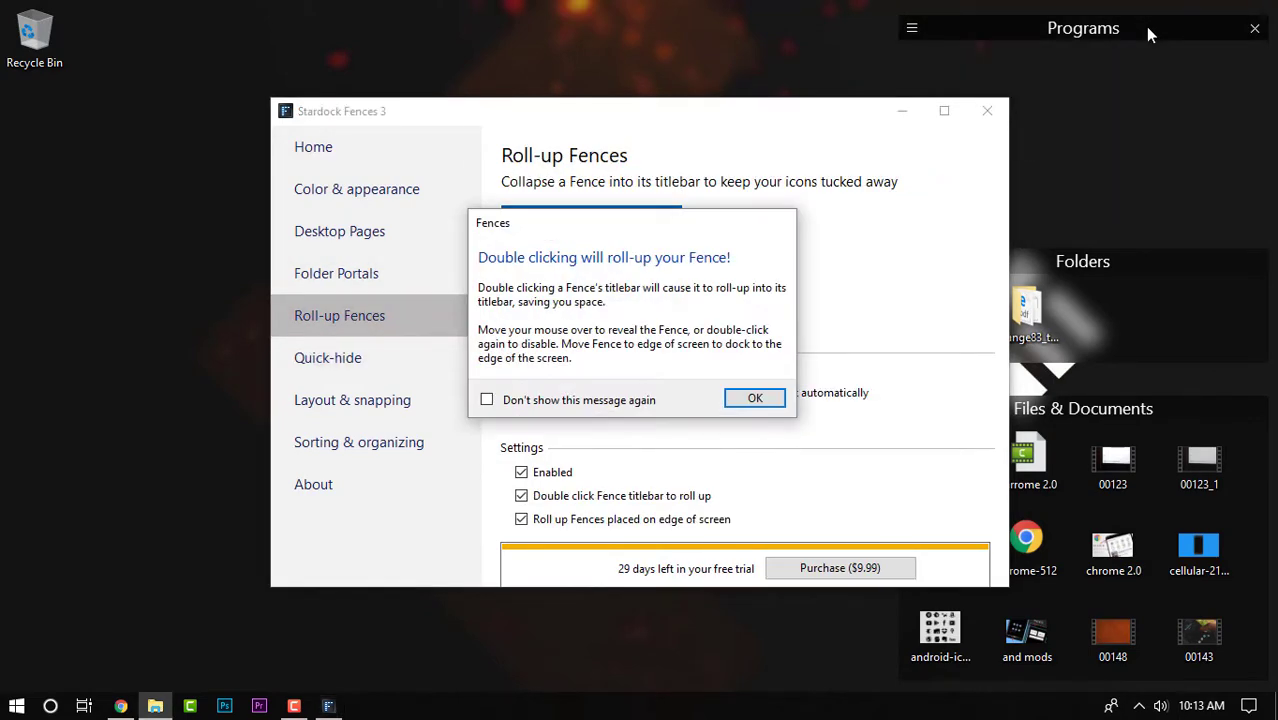
click(755, 399)
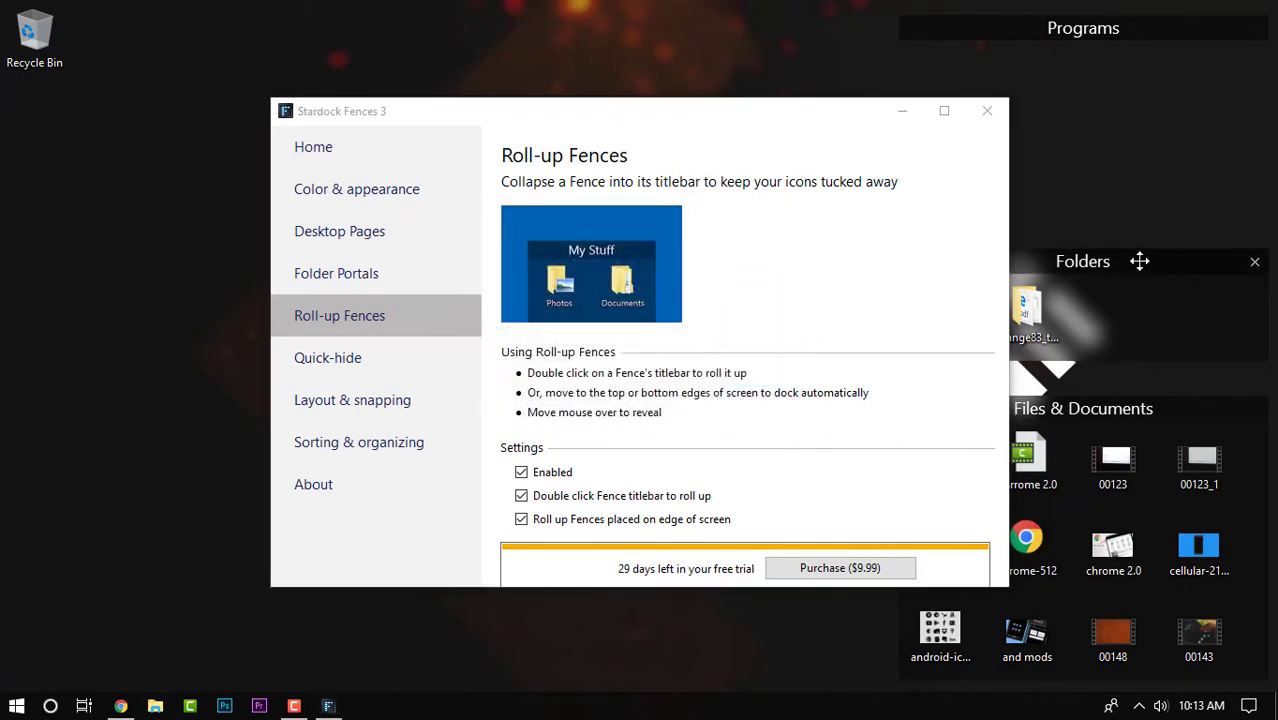
double_click(1135, 262)
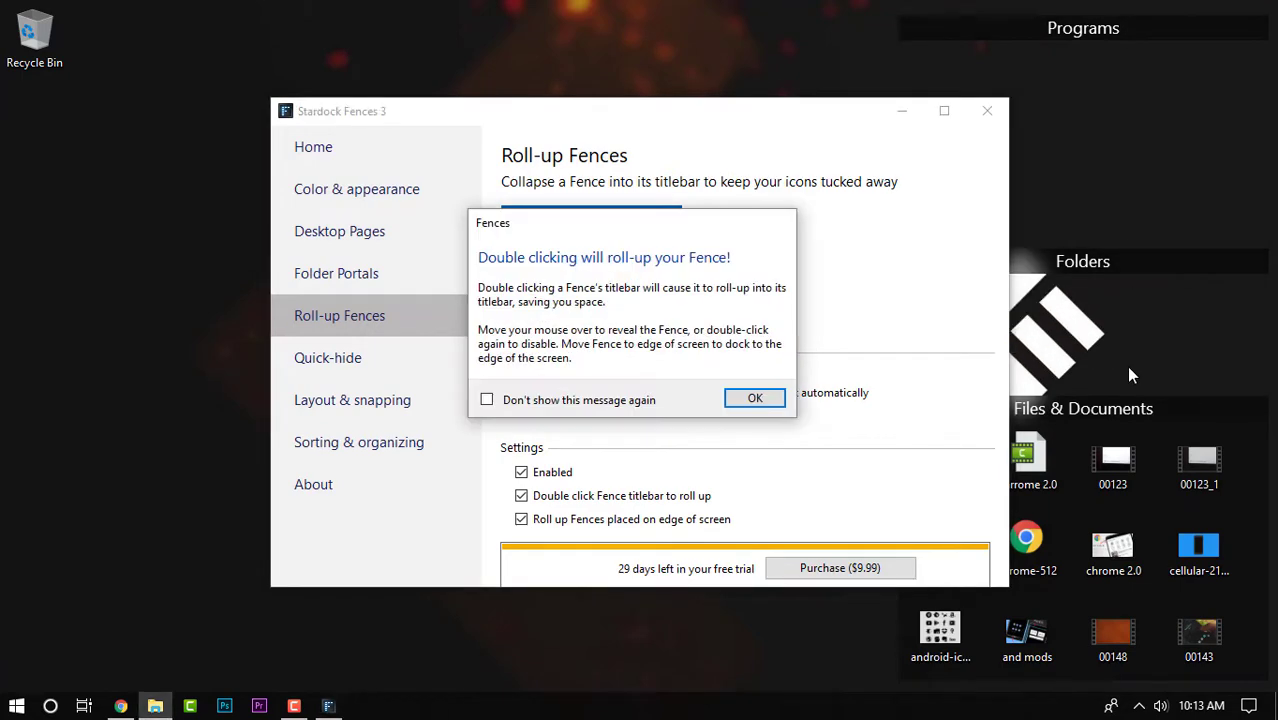
double_click(1179, 409)
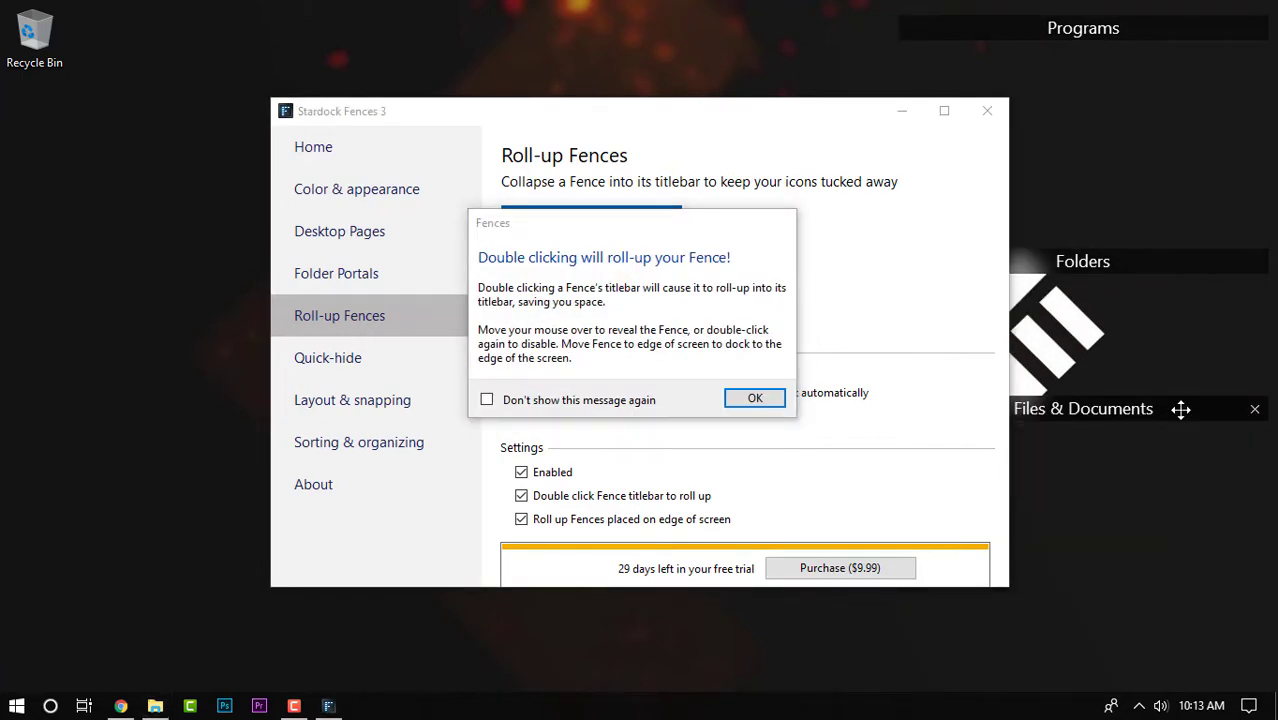
click(762, 402)
mouse_move(1129, 258)
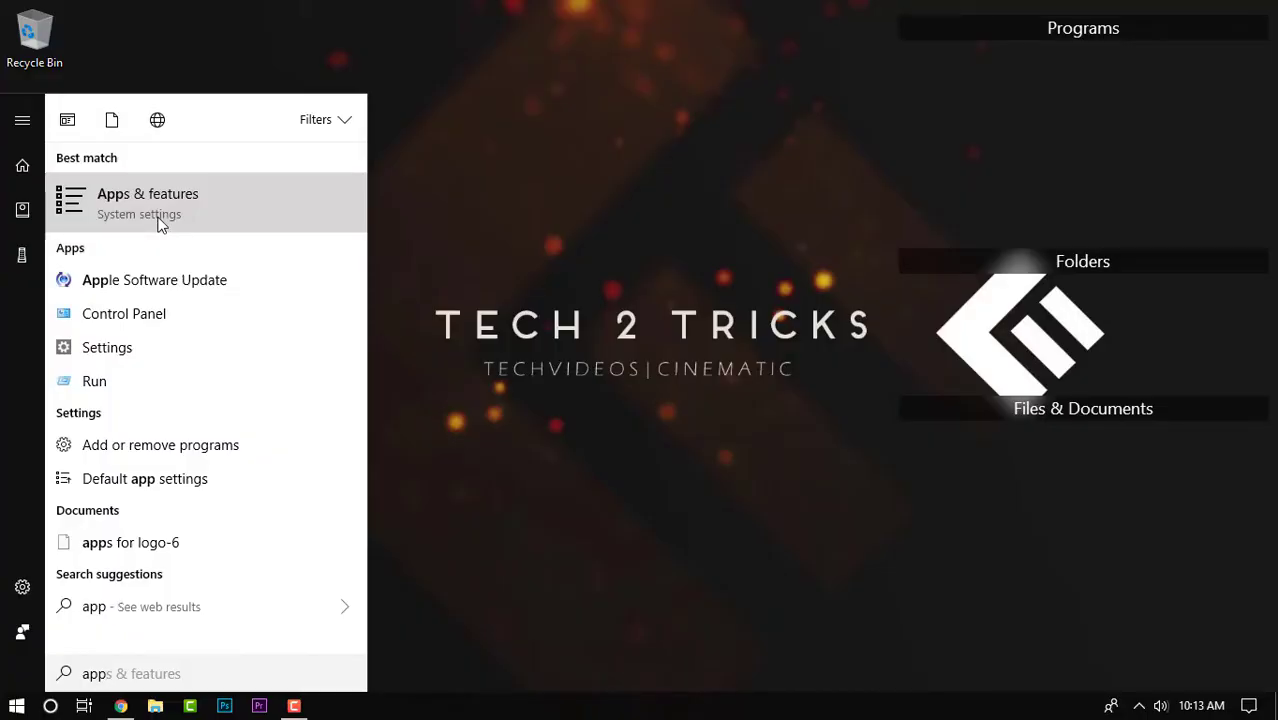
Step: Search for and open Windows Settings, and go to the Personalization section
text(ea)
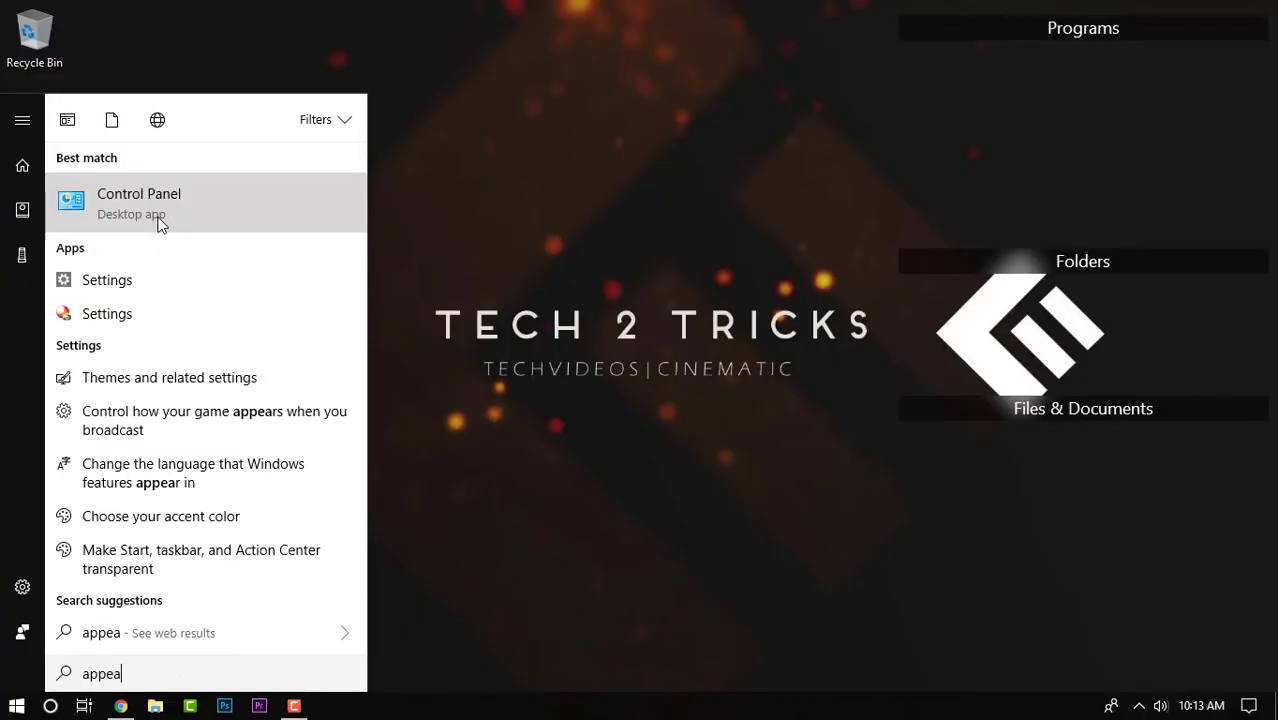
click(134, 288)
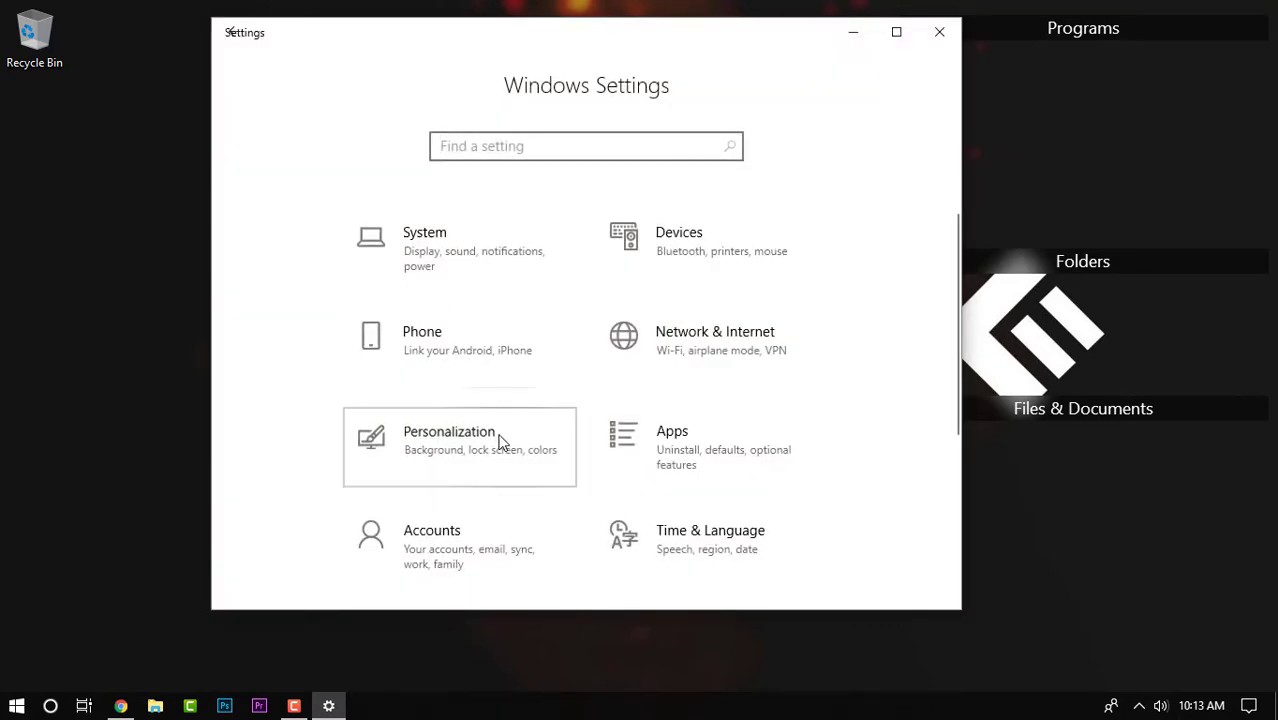
key(Return)
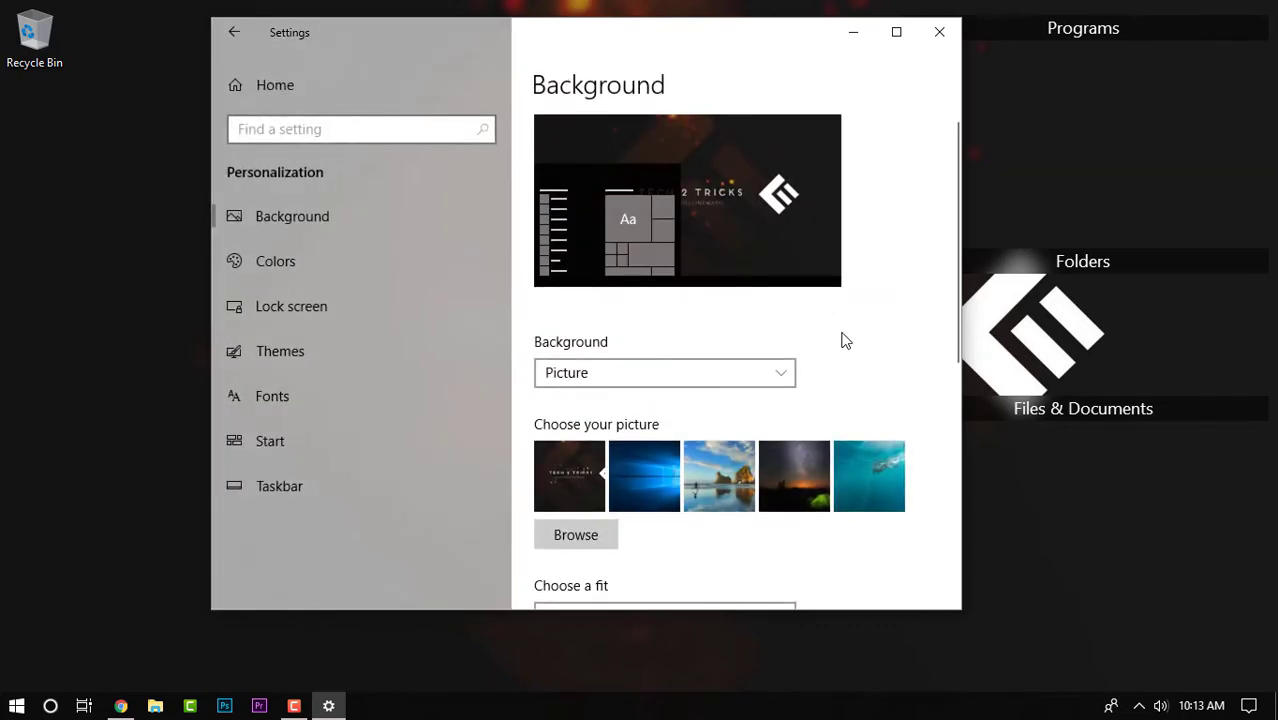
Step: Set the default app mode to Dark in the Colors settings
scroll(843, 340, down, 4)
scroll(843, 340, down, 2)
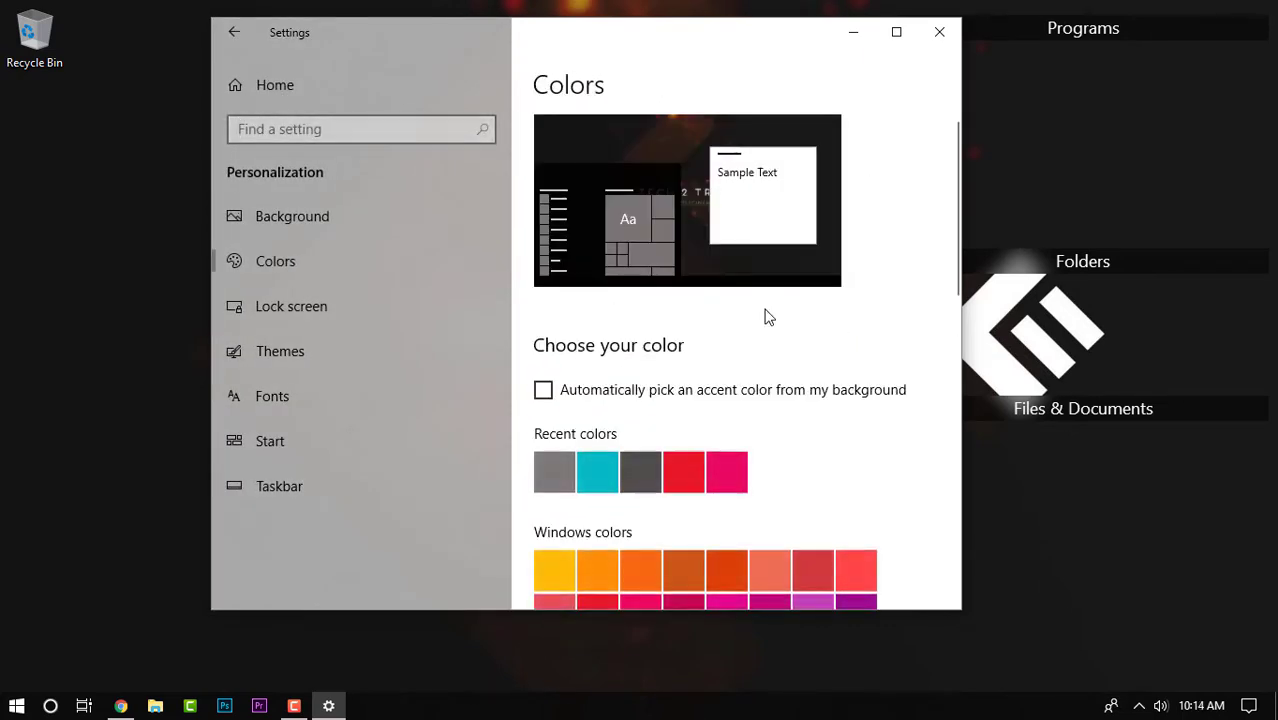
scroll(763, 318, down, 8)
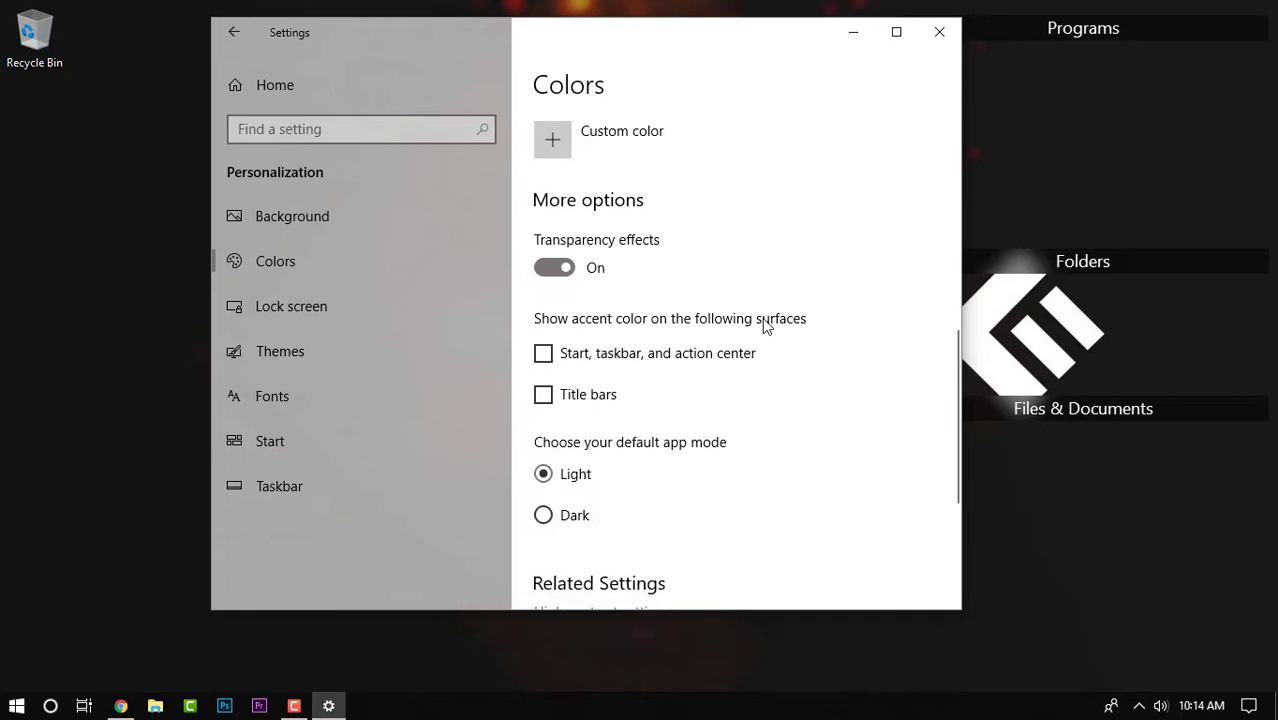
scroll(740, 326, down, 1)
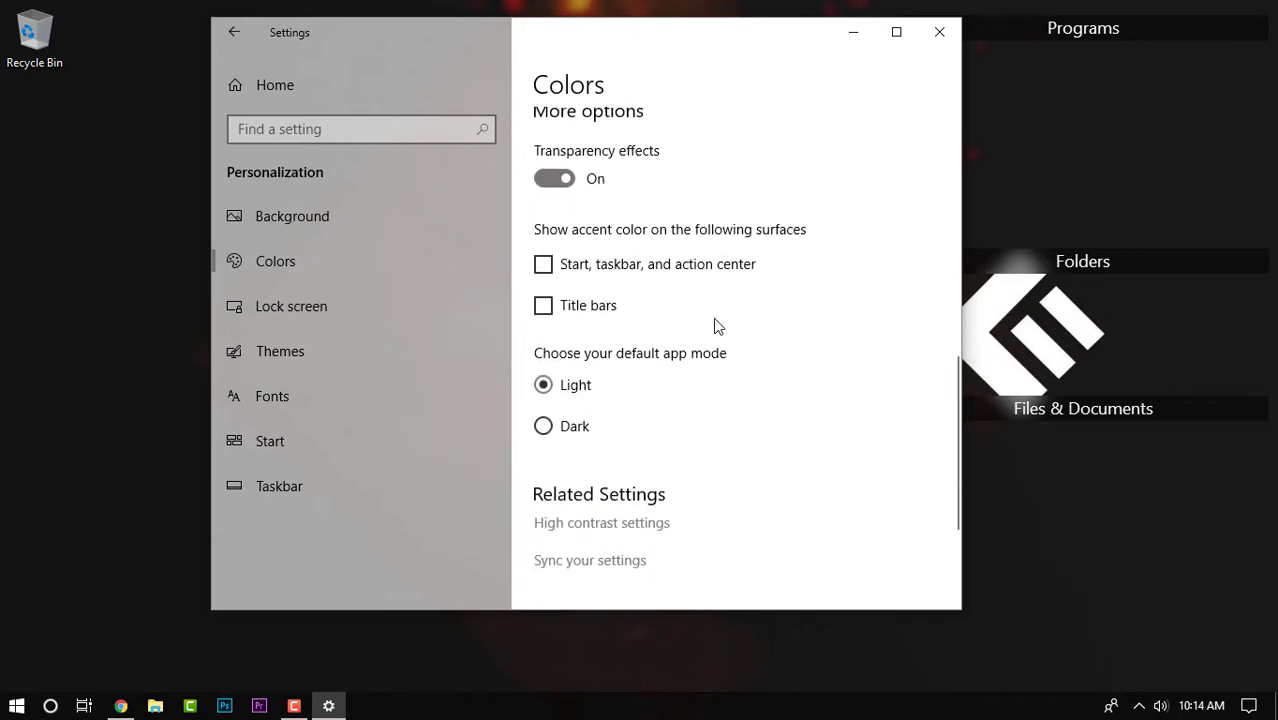
click(544, 428)
Step: Try the orange accent color in the first row of Windows colors and preview it in the Start menu
scroll(676, 376, up, 8)
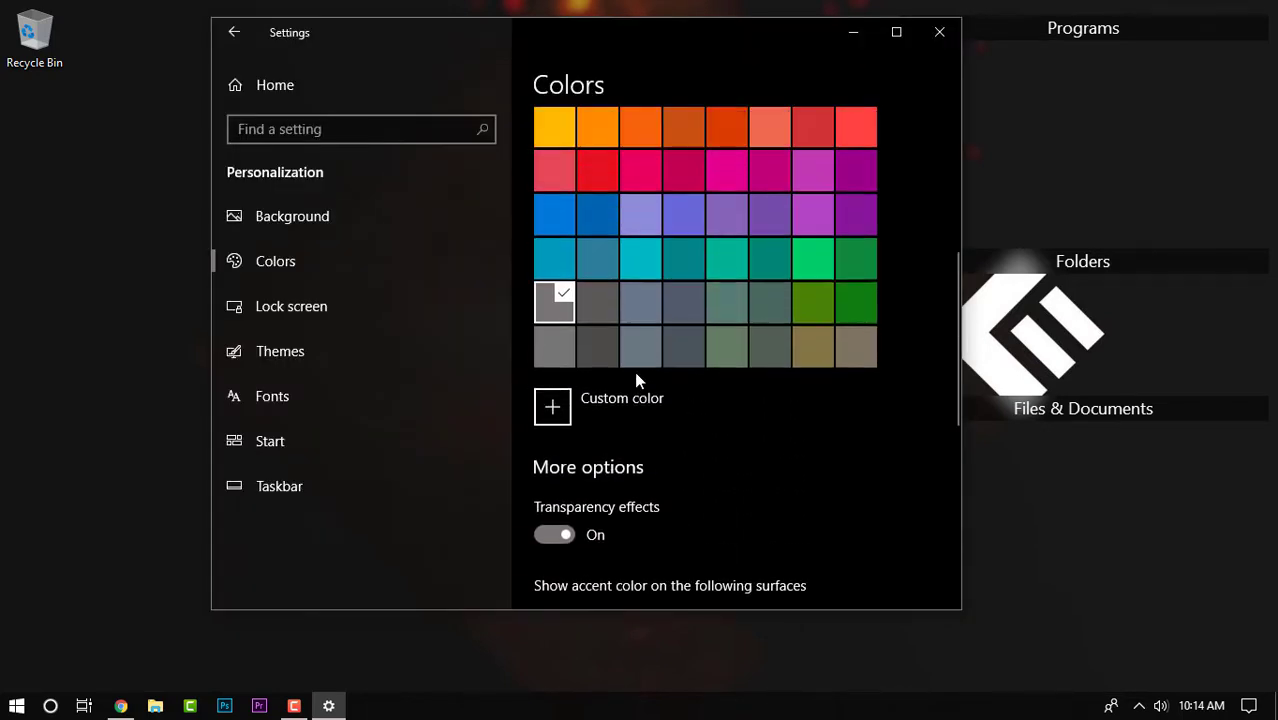
click(4, 710)
click(4, 710)
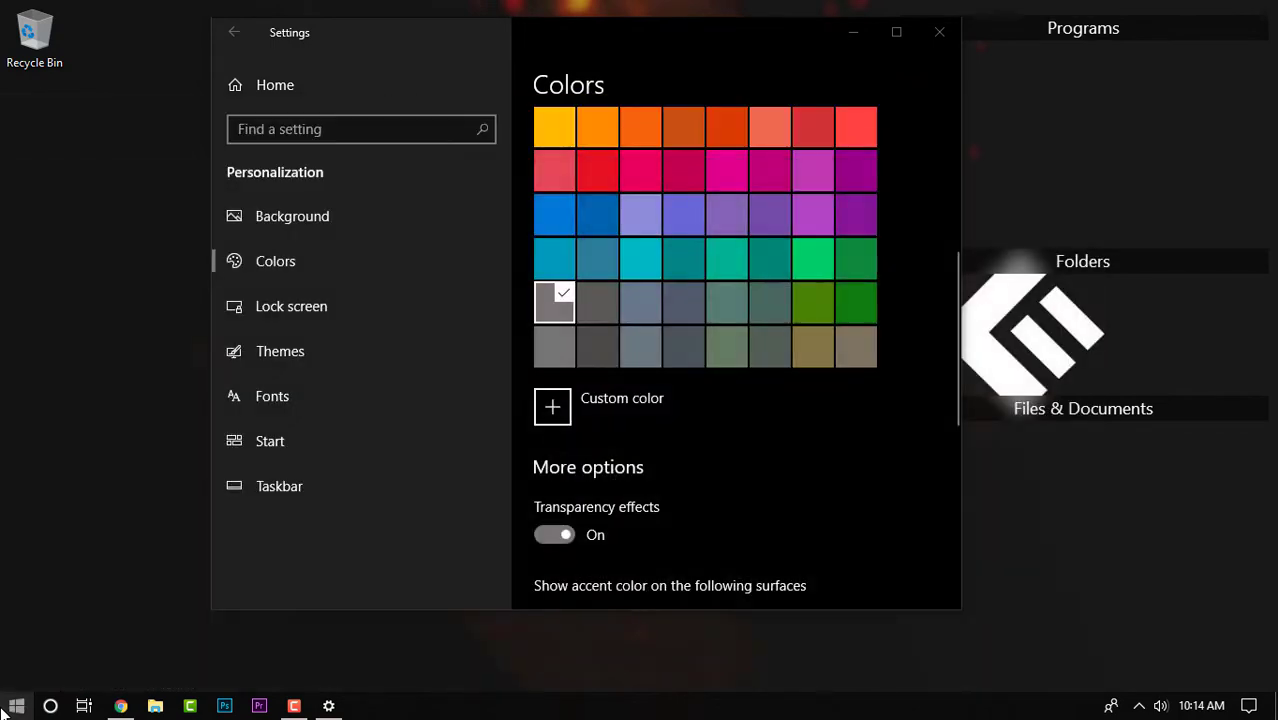
scroll(616, 377, up, 4)
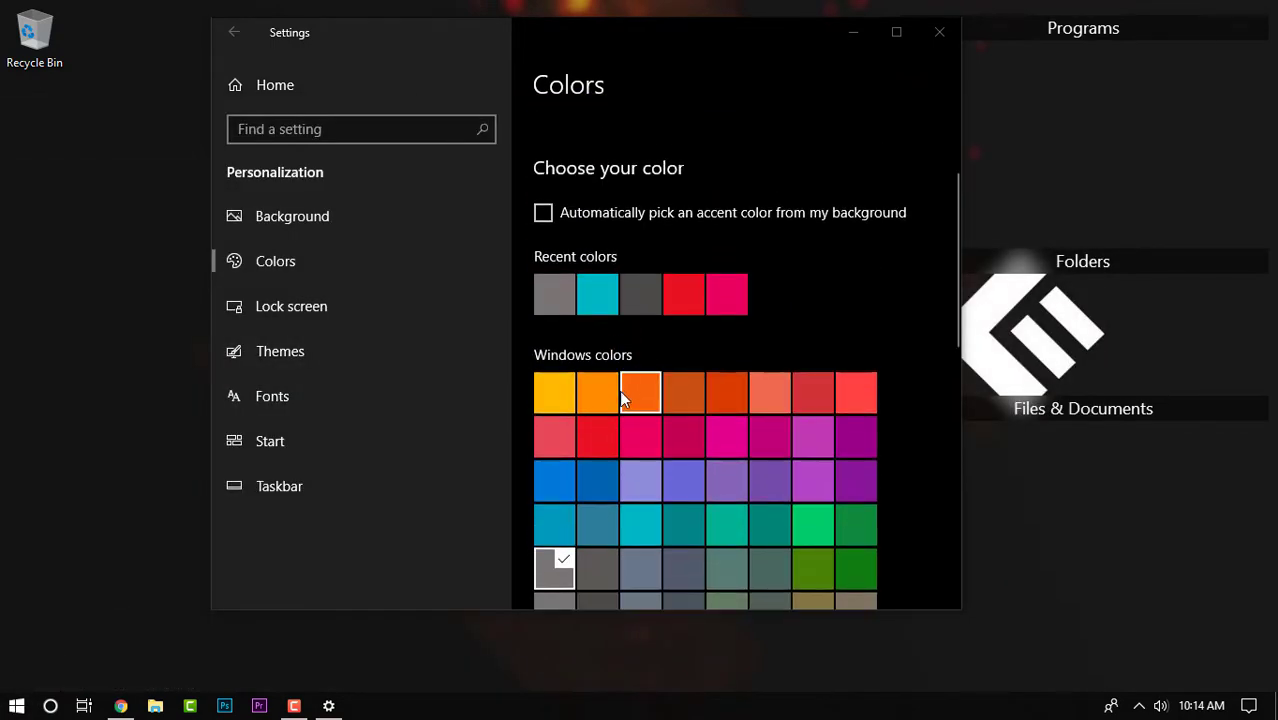
click(599, 398)
key(super)
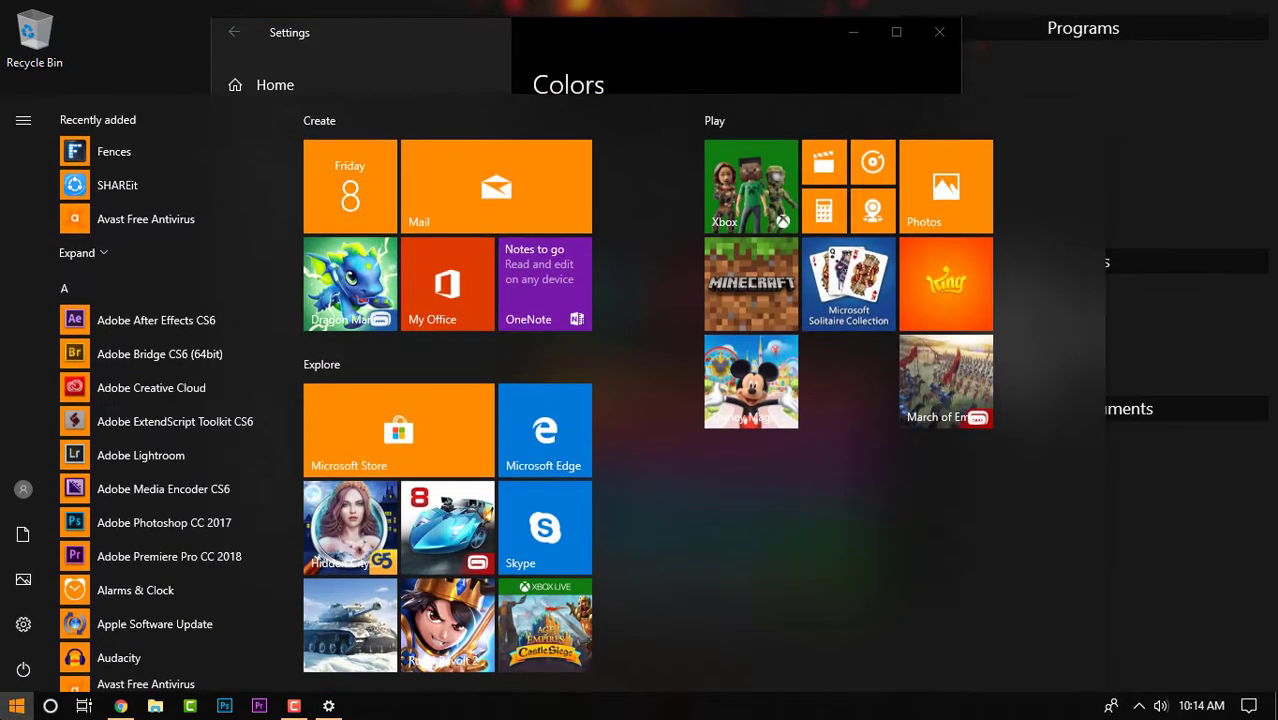
key(super)
Step: Set the accent color to the dark gray second swatch of the fifth row and check it in the Start menu
scroll(699, 433, down, 3)
scroll(698, 444, down, 1)
click(606, 230)
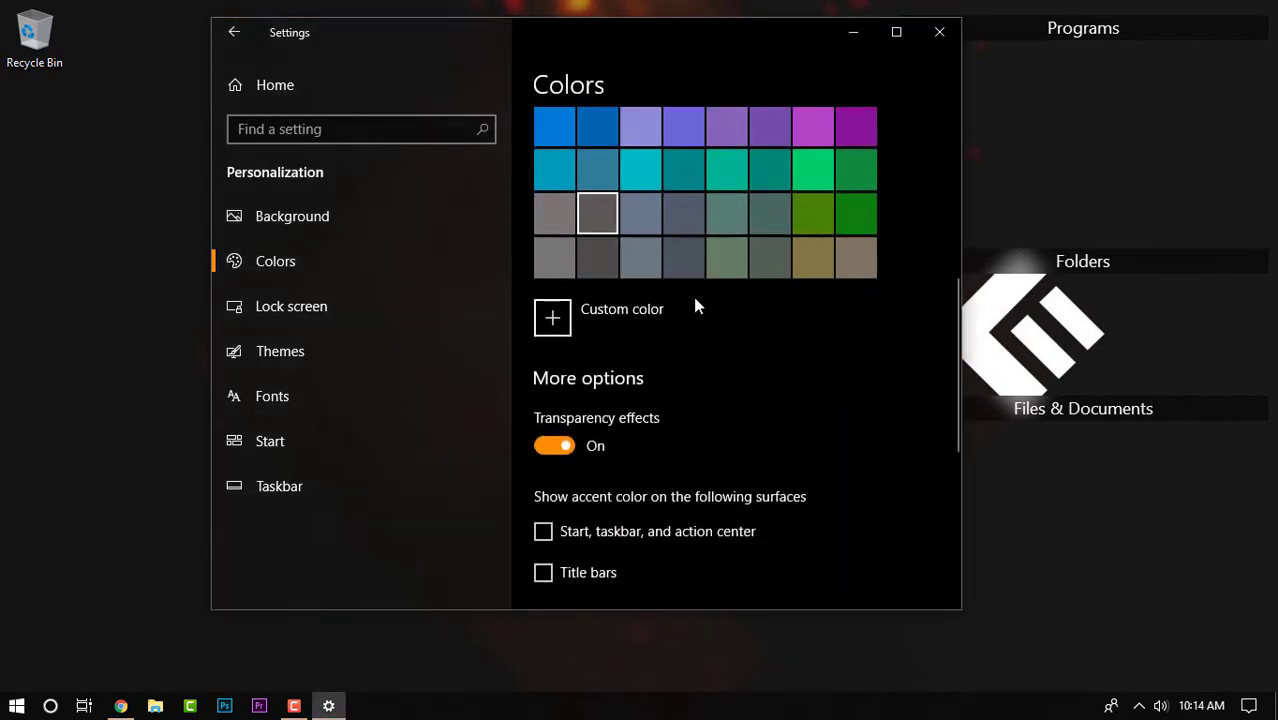
key(super)
key(super)
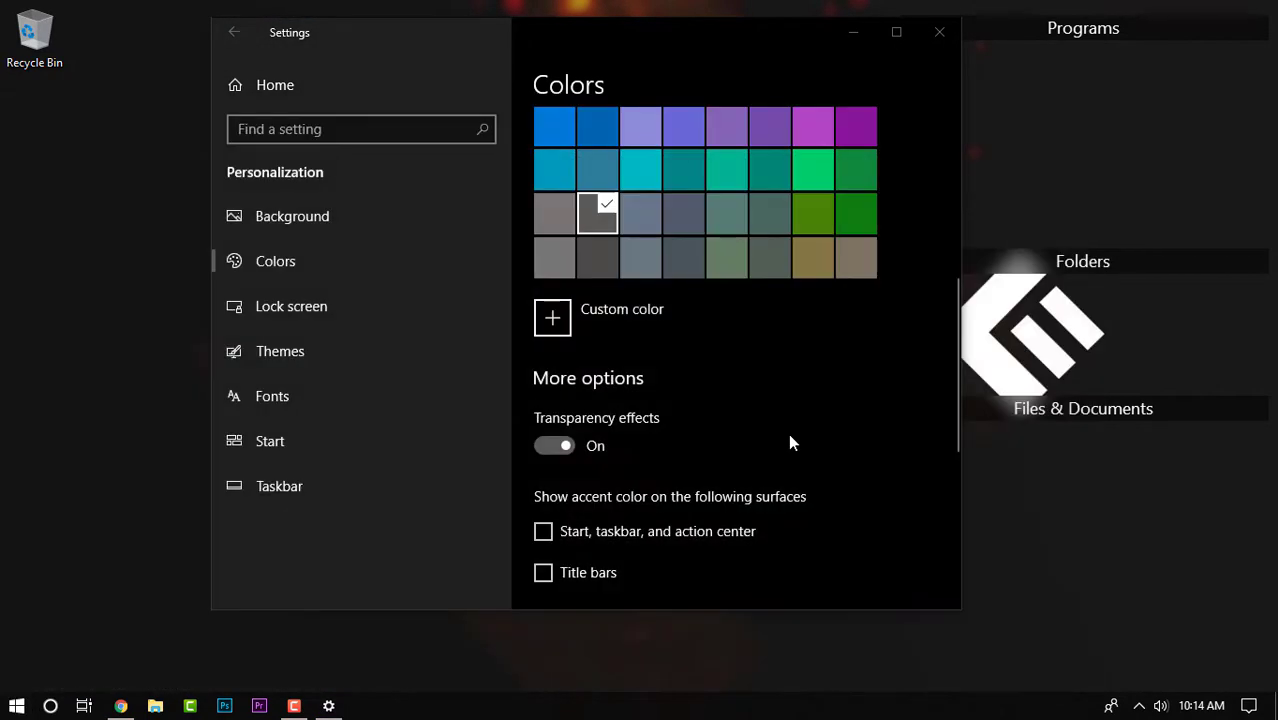
scroll(816, 423, up, 5)
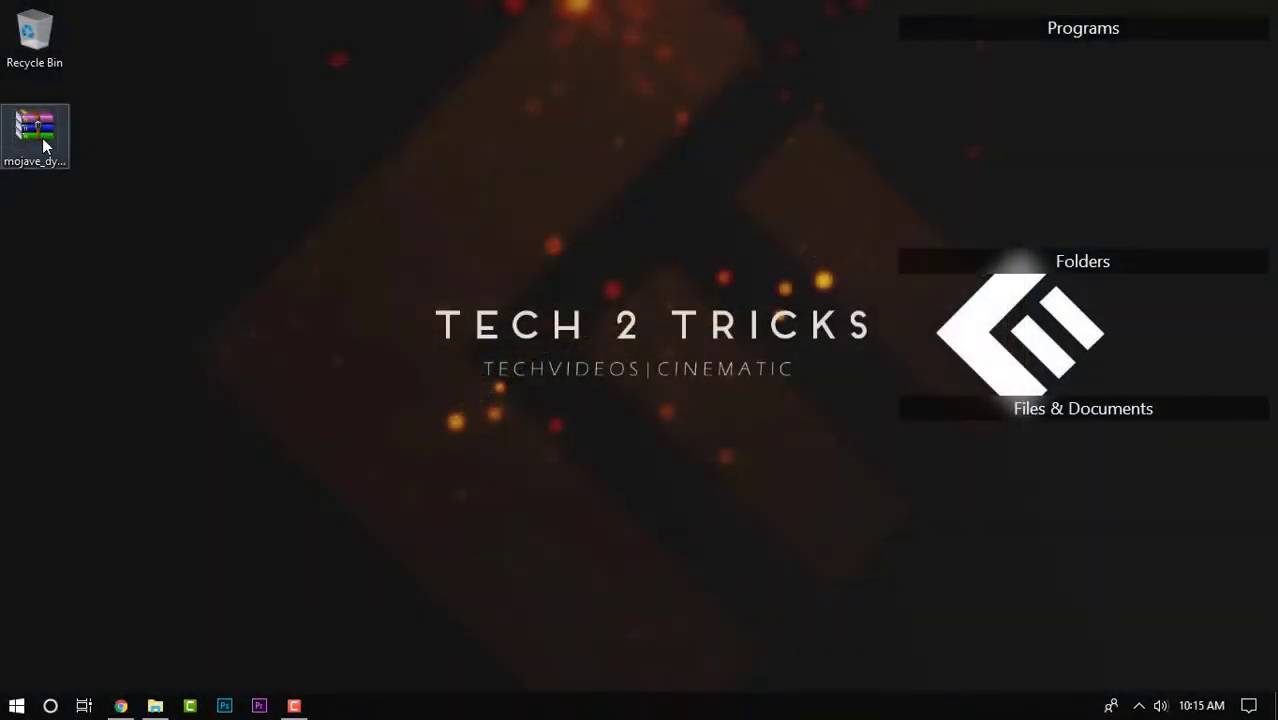
Step: Extract the 16 JPEG wallpapers from mojave_dynamic.zip, leaving out the __MACOSX folder, and minimize the archive window
double_click(42, 138)
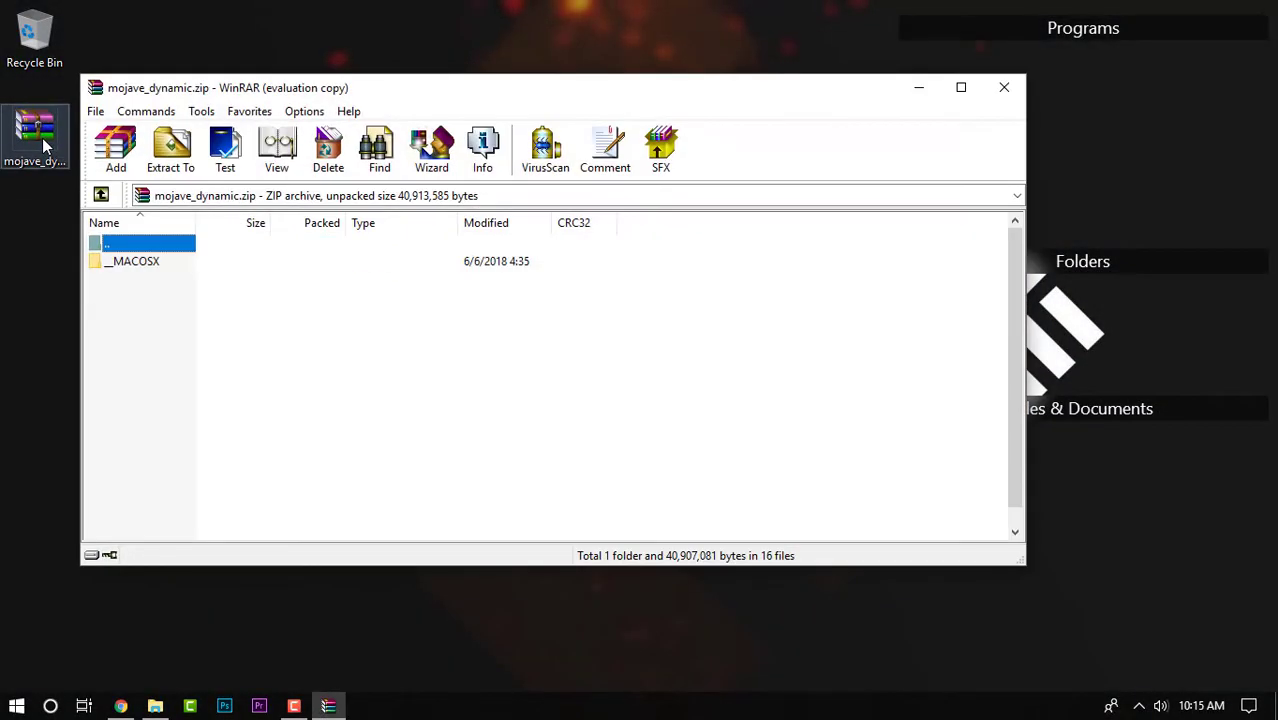
click(150, 264)
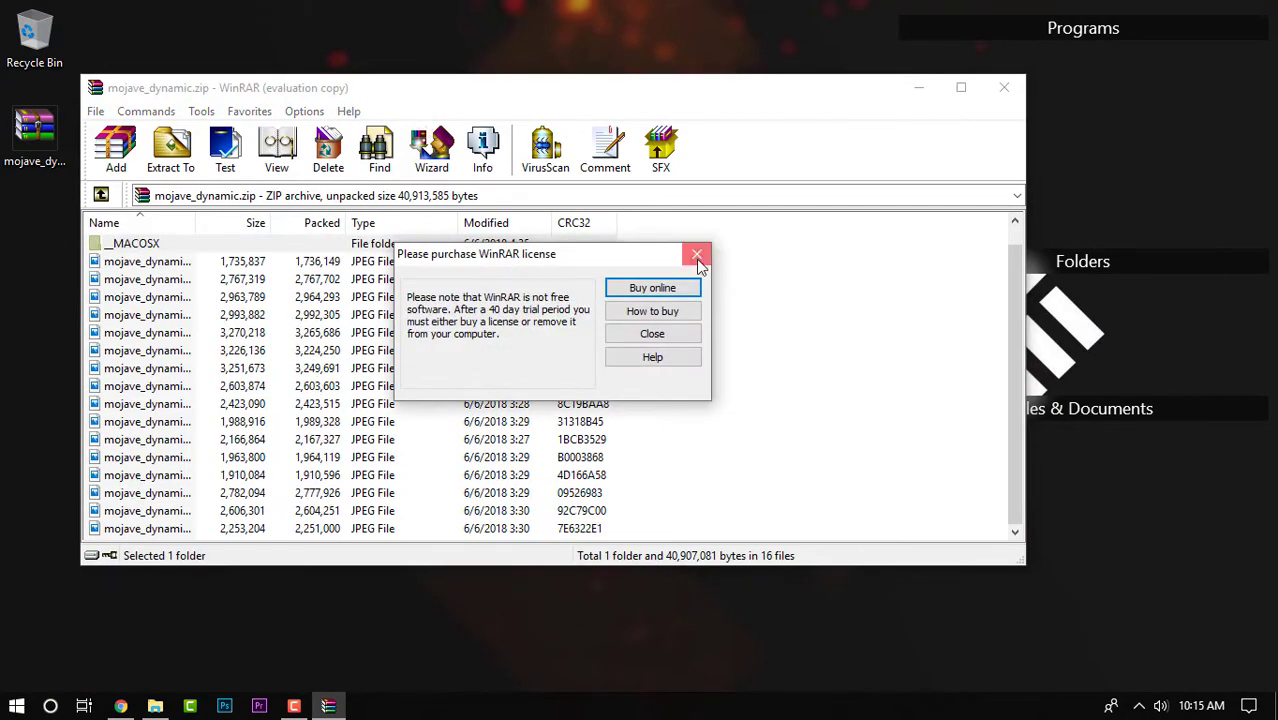
click(697, 256)
drag(620, 535, 280, 257)
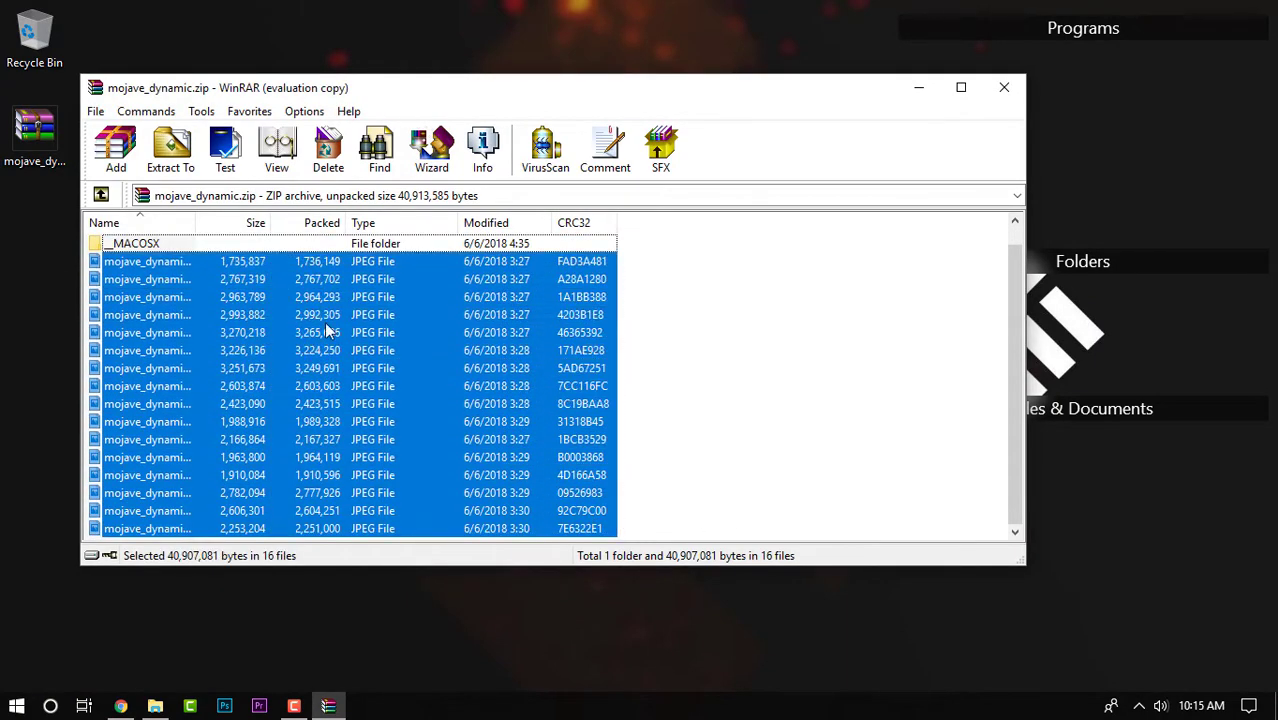
click(157, 150)
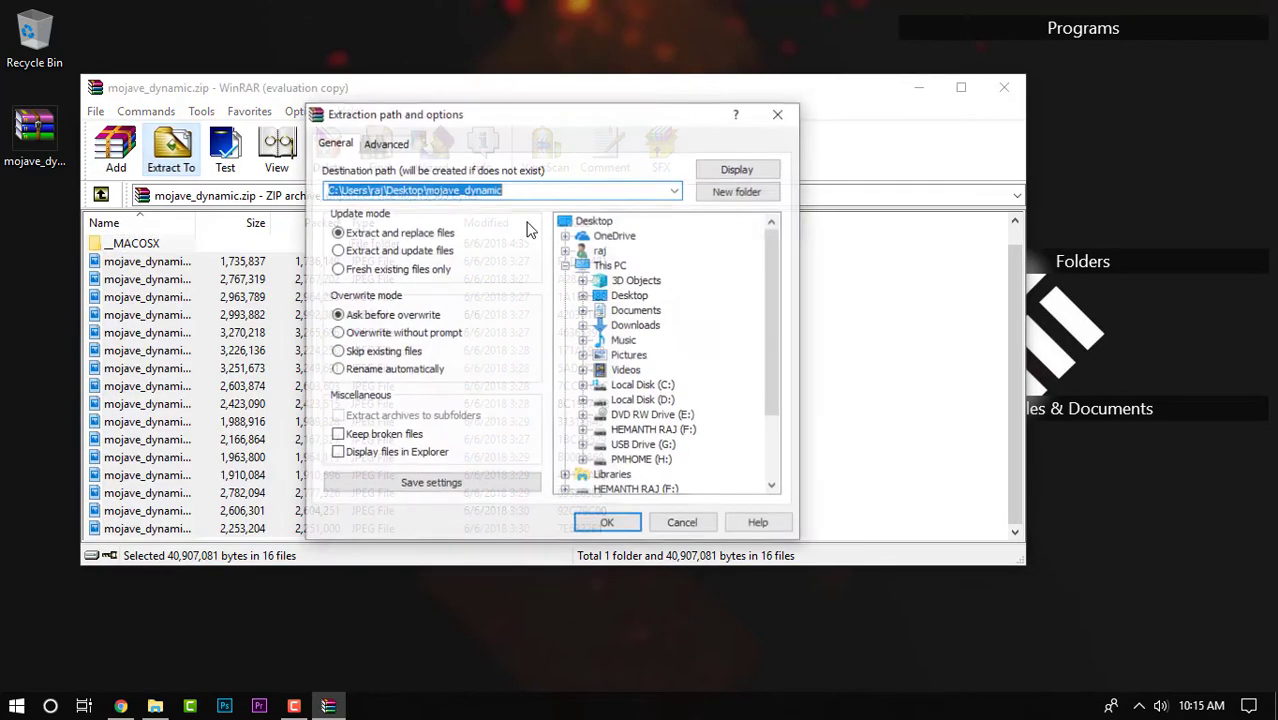
click(605, 525)
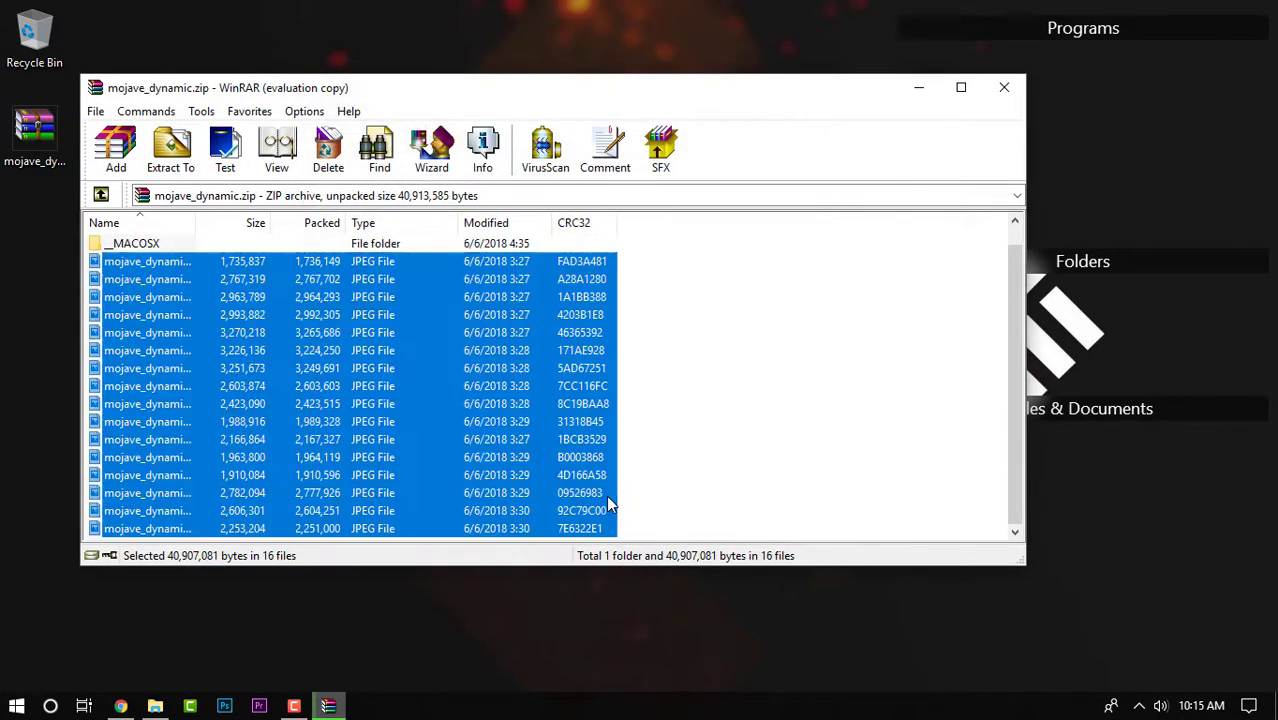
click(919, 90)
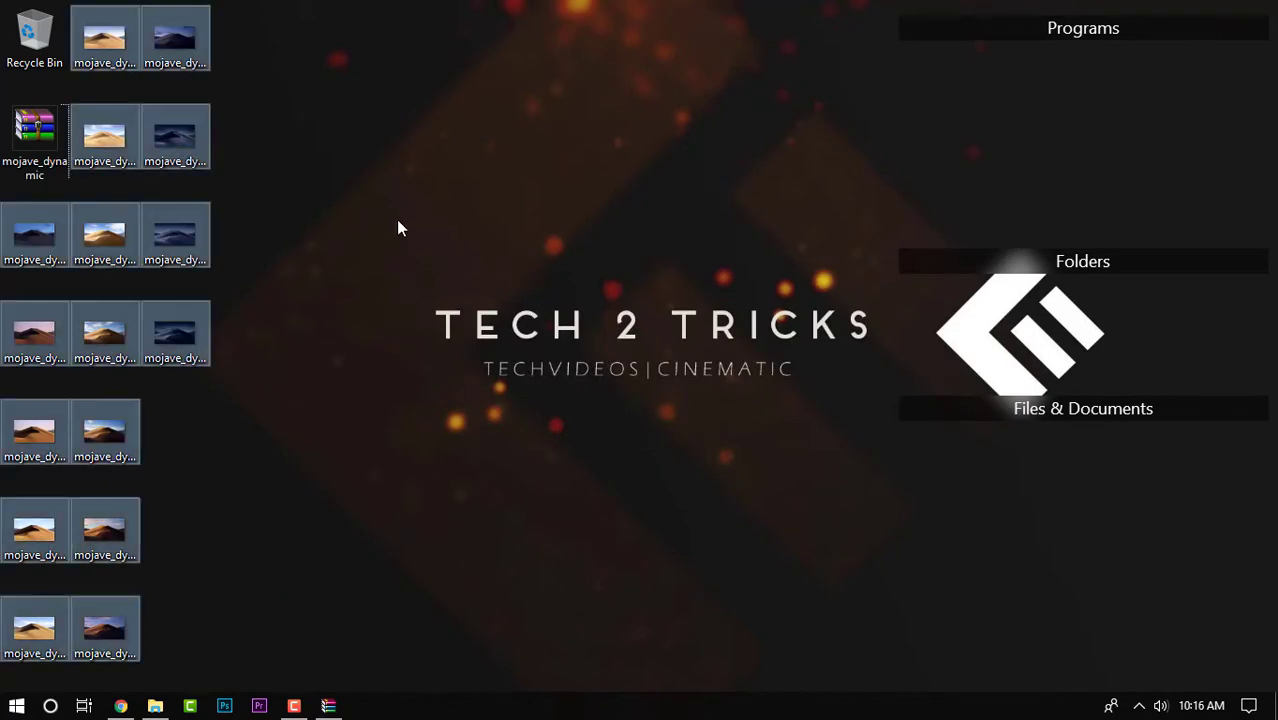
Step: Create a new folder on the desktop and keep its default name
right_click(357, 258)
mouse_move(505, 489)
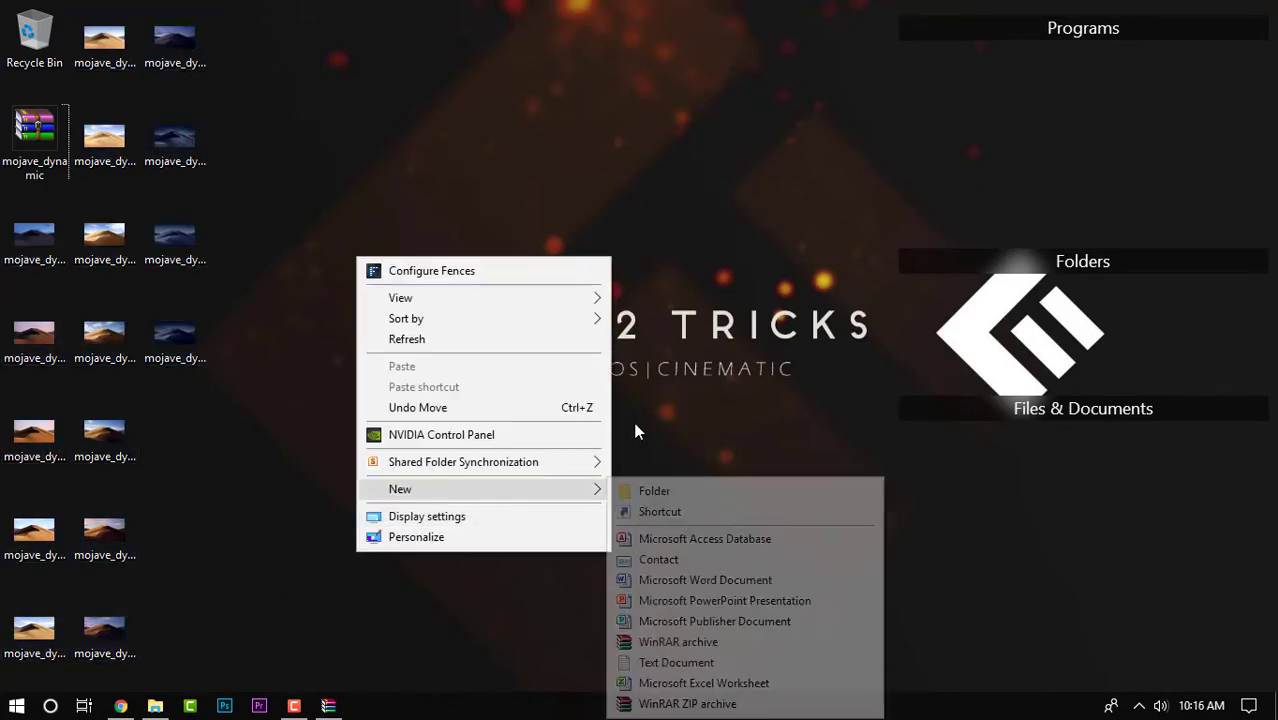
click(672, 486)
click(270, 516)
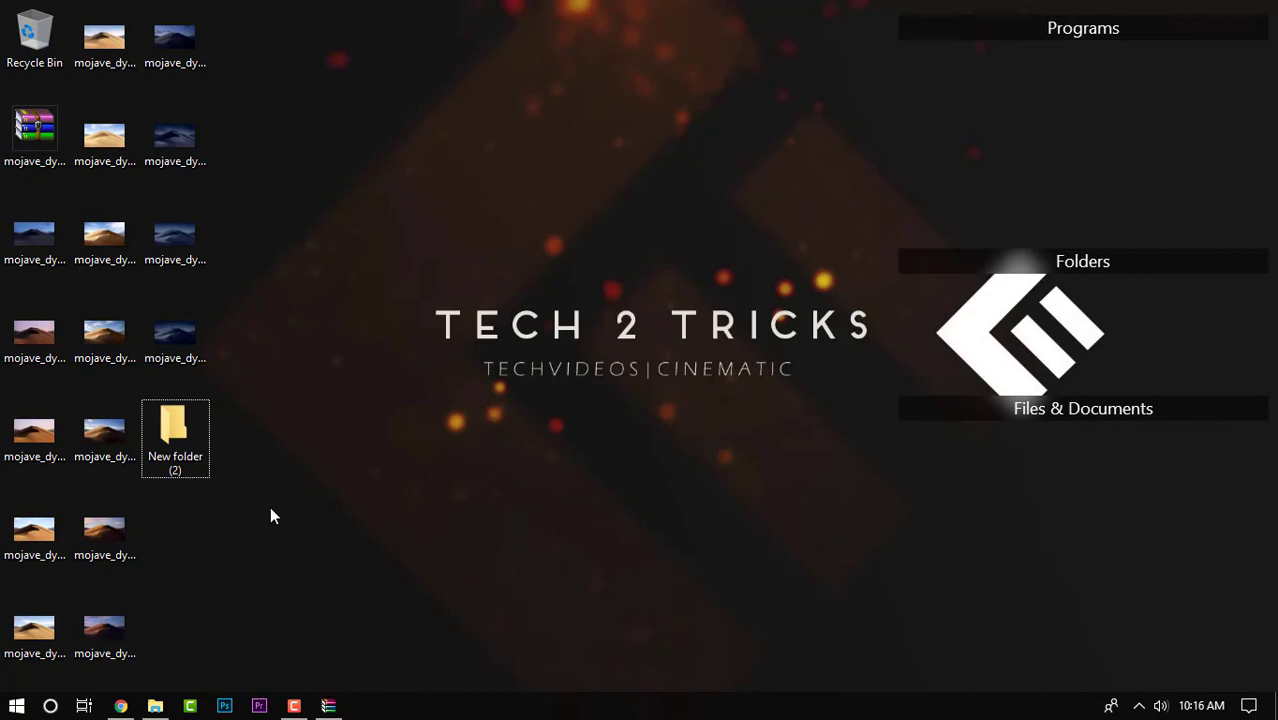
Step: Move all the extracted Mojave wallpaper images on the desktop into New folder (2)
drag(153, 623, 2, 8)
drag(236, 352, 164, 42)
drag(105, 255, 170, 430)
click(30, 262)
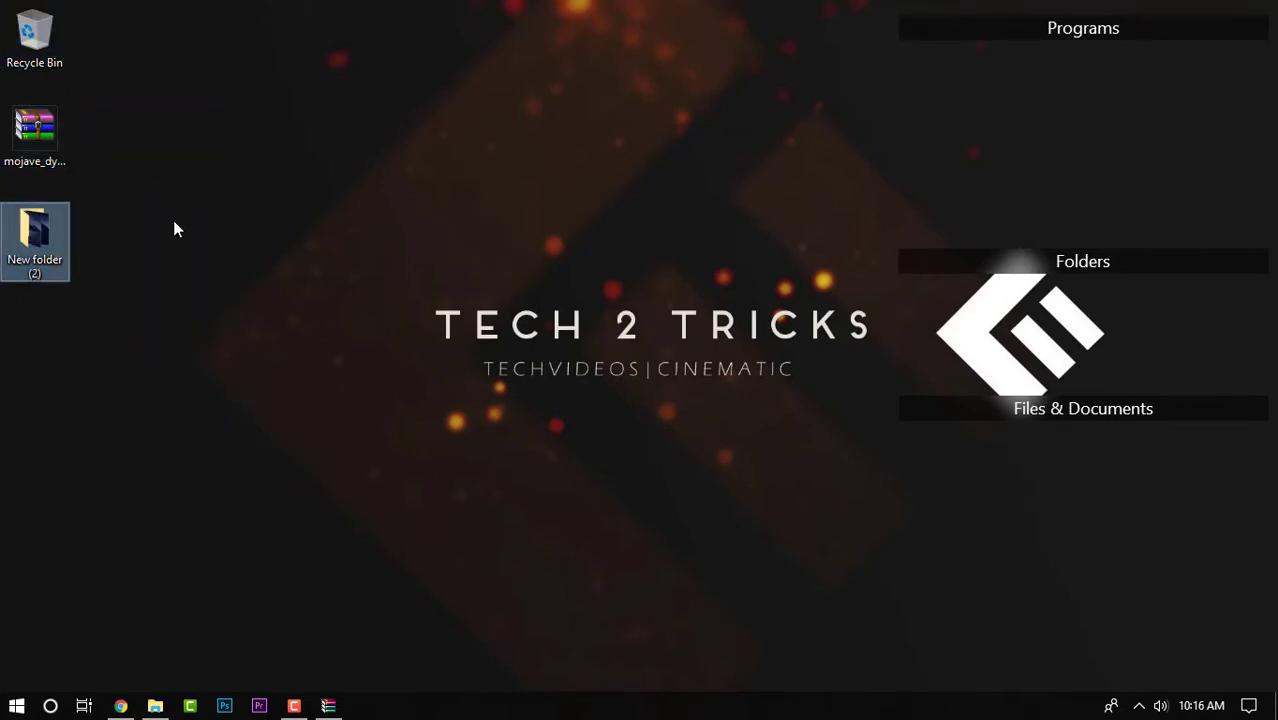
Step: Batch rename all the wallpapers in New folder (2) with the base name 1, and close the folder window
double_click(35, 243)
click(767, 303)
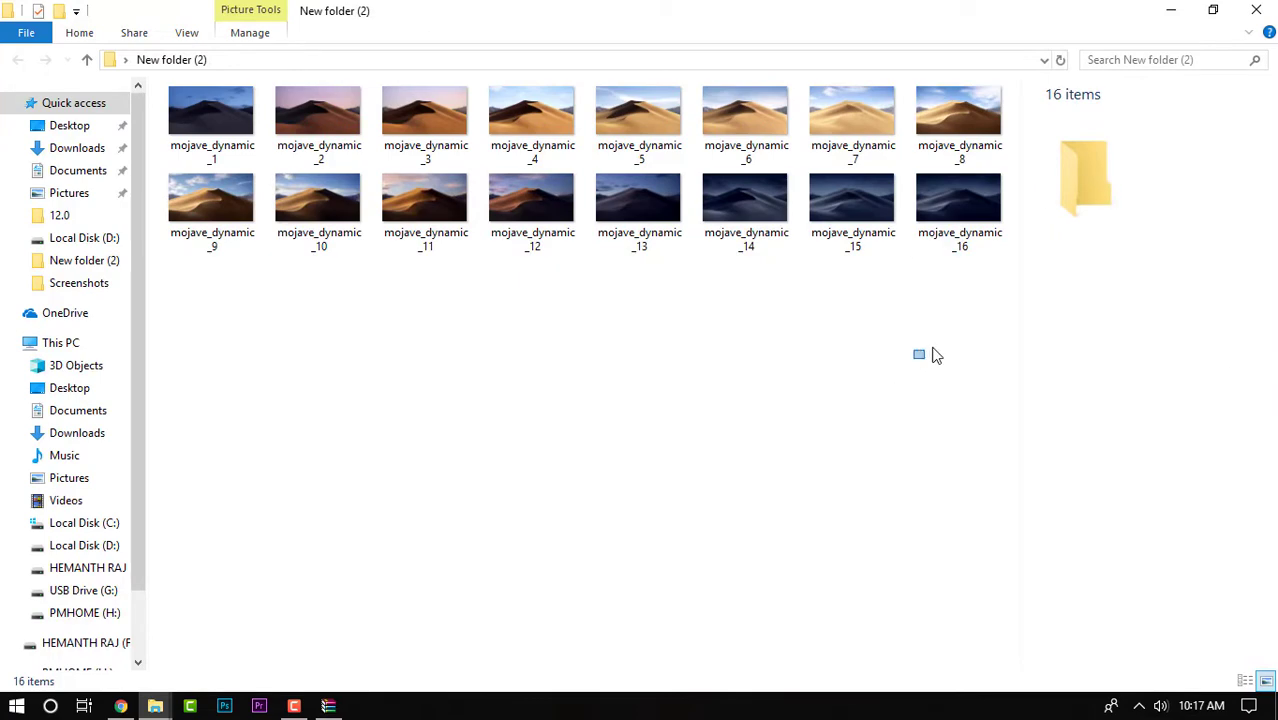
drag(1005, 348, 160, 80)
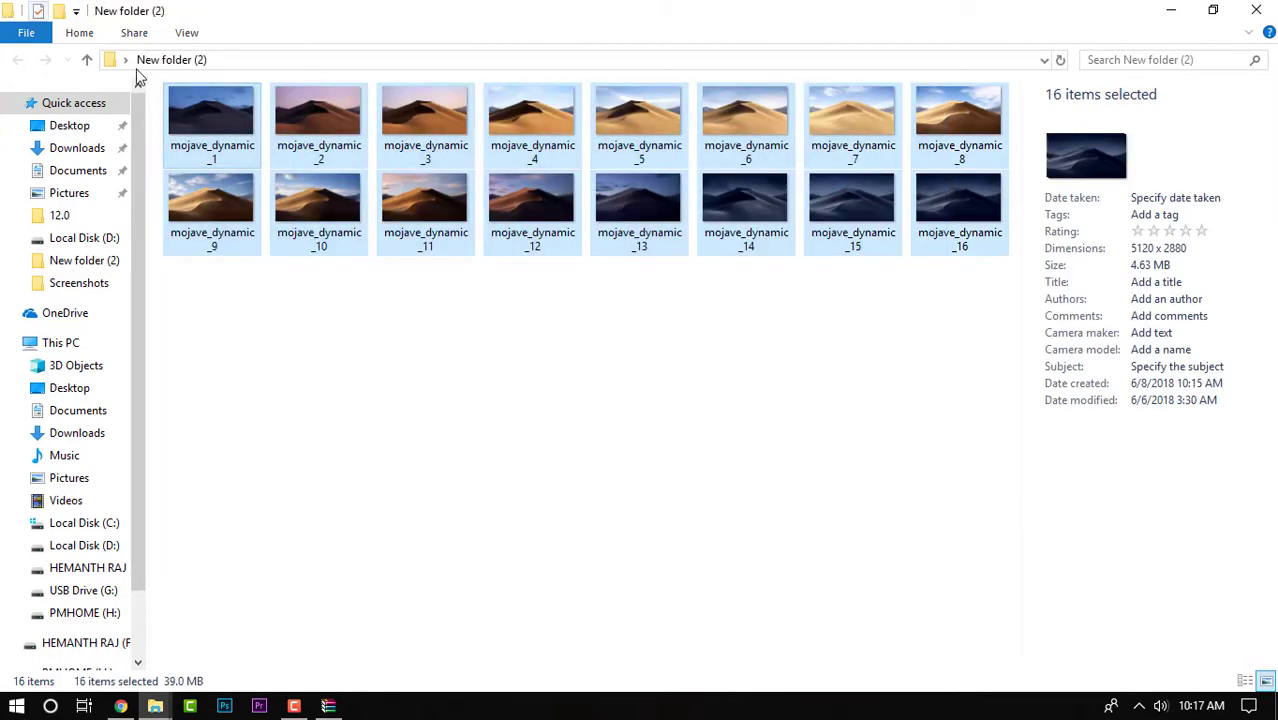
right_click(246, 117)
click(326, 578)
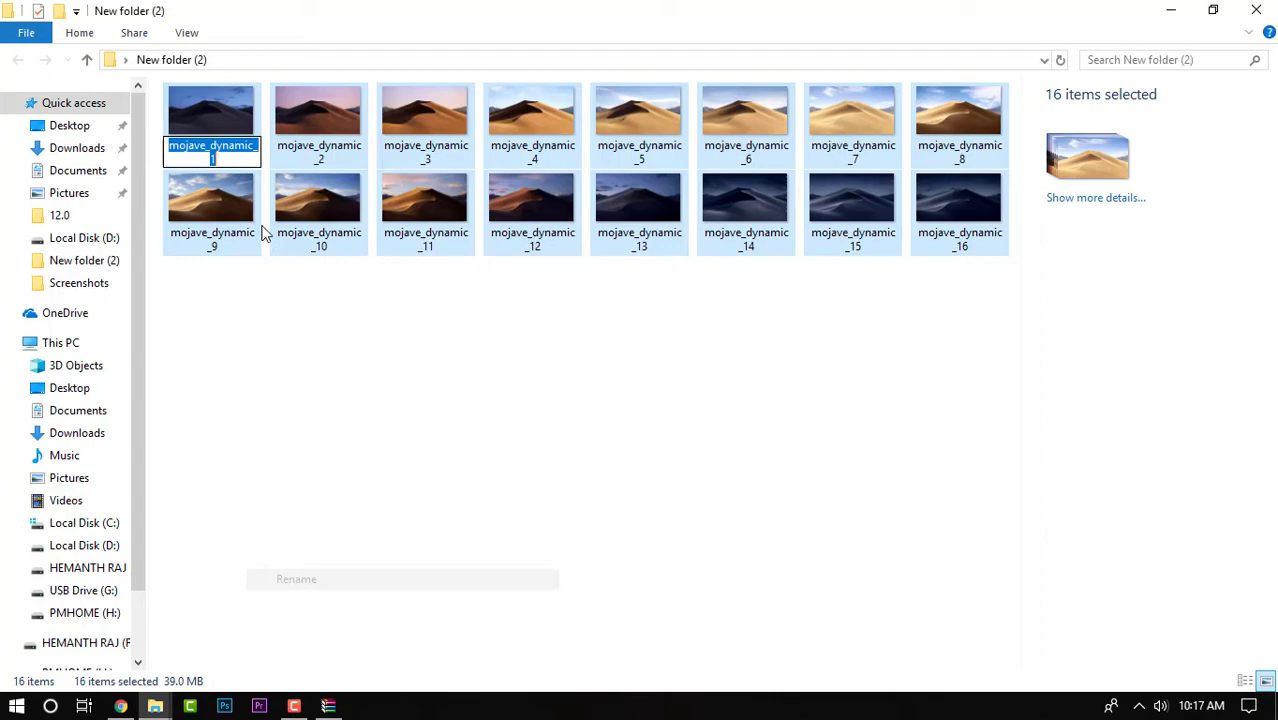
text(1)
key(Return)
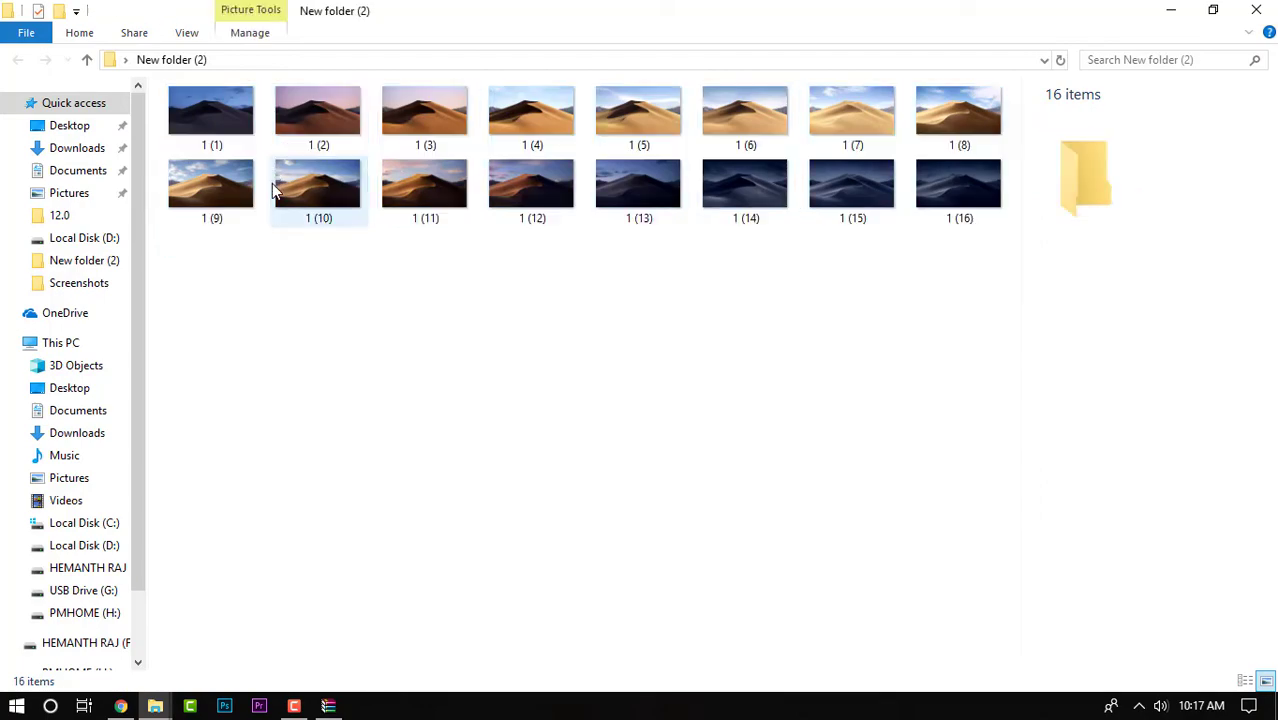
key(alt+F4)
Step: In the desktop's Personalization settings, set the background to Slideshow and choose New folder (2) on the Desktop as its album
right_click(210, 193)
click(283, 474)
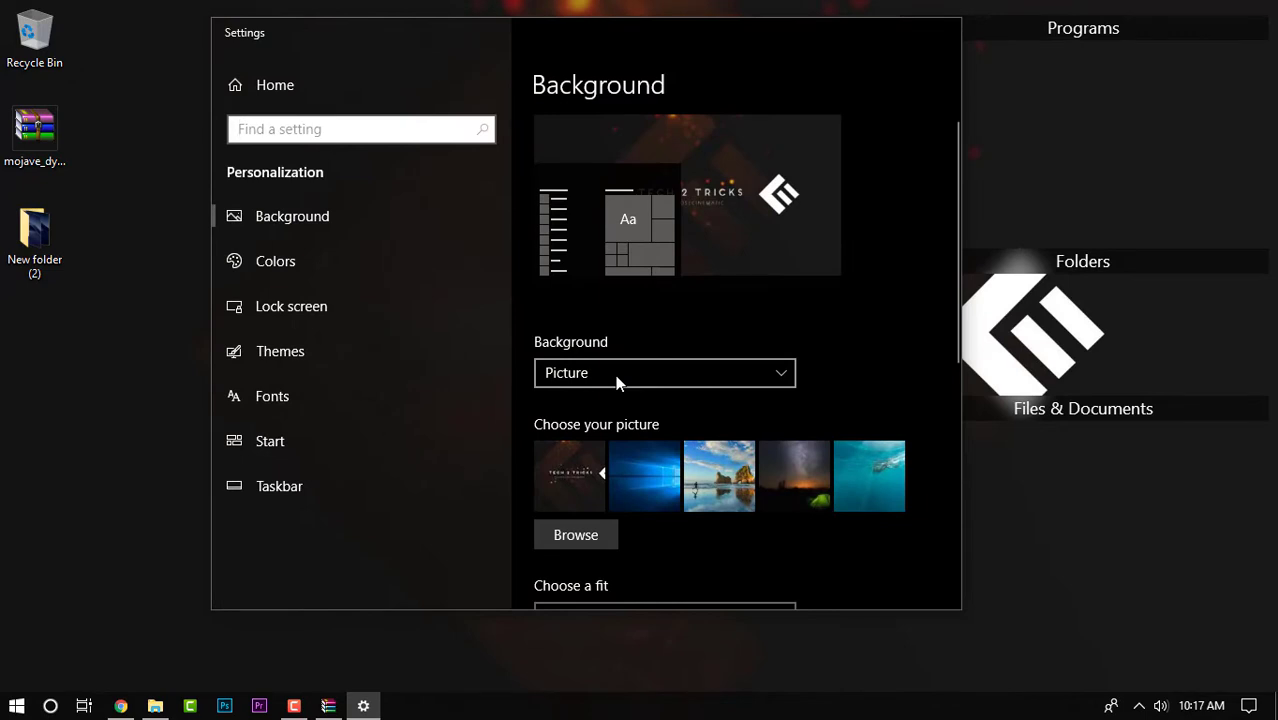
click(618, 378)
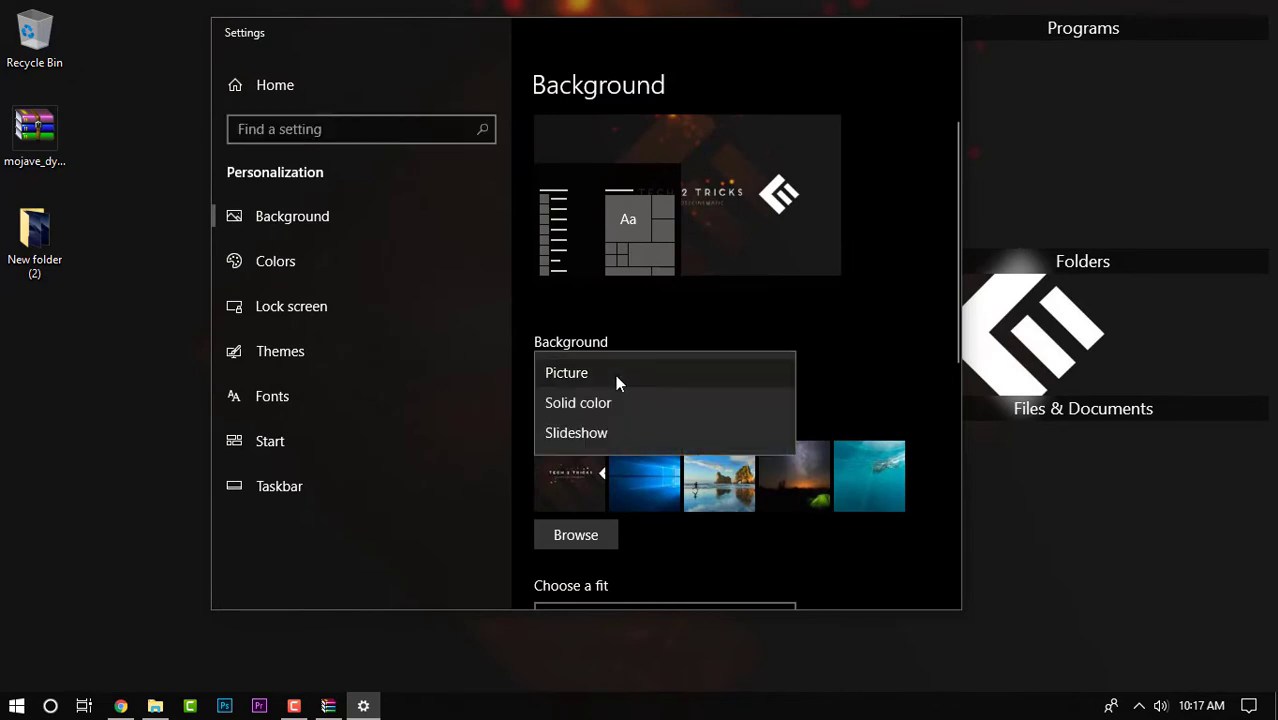
click(612, 434)
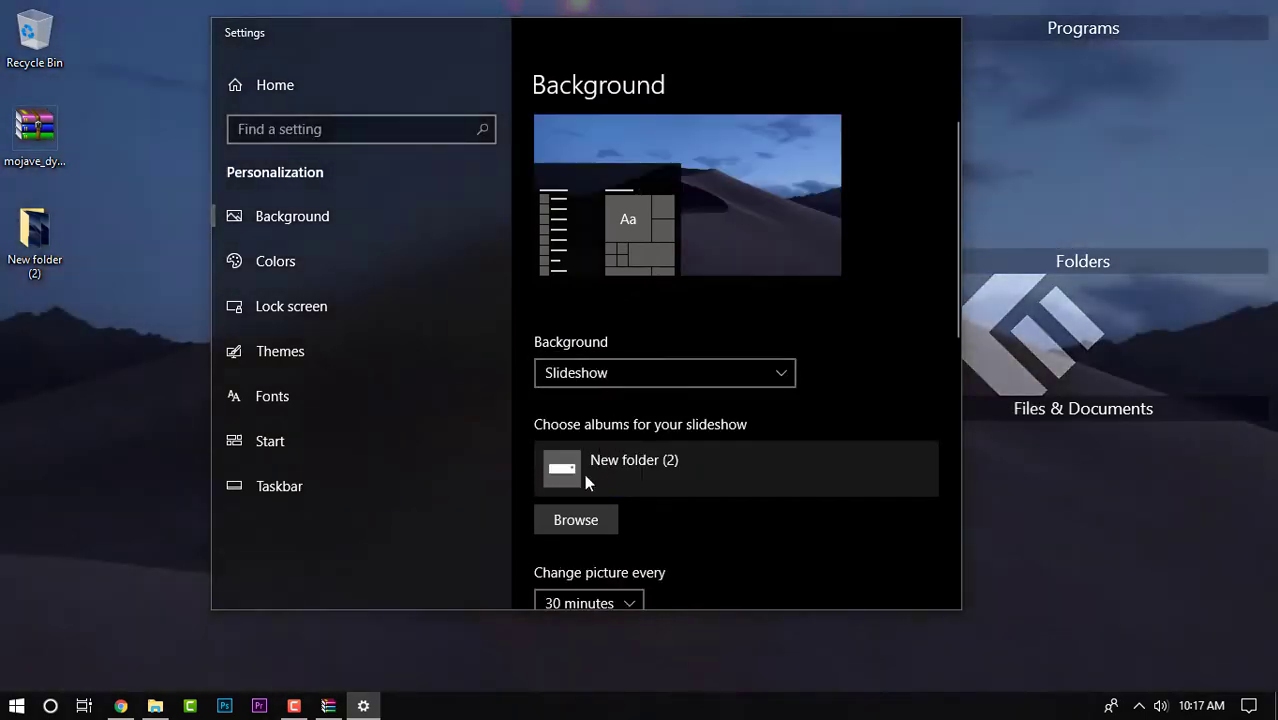
click(576, 520)
click(519, 175)
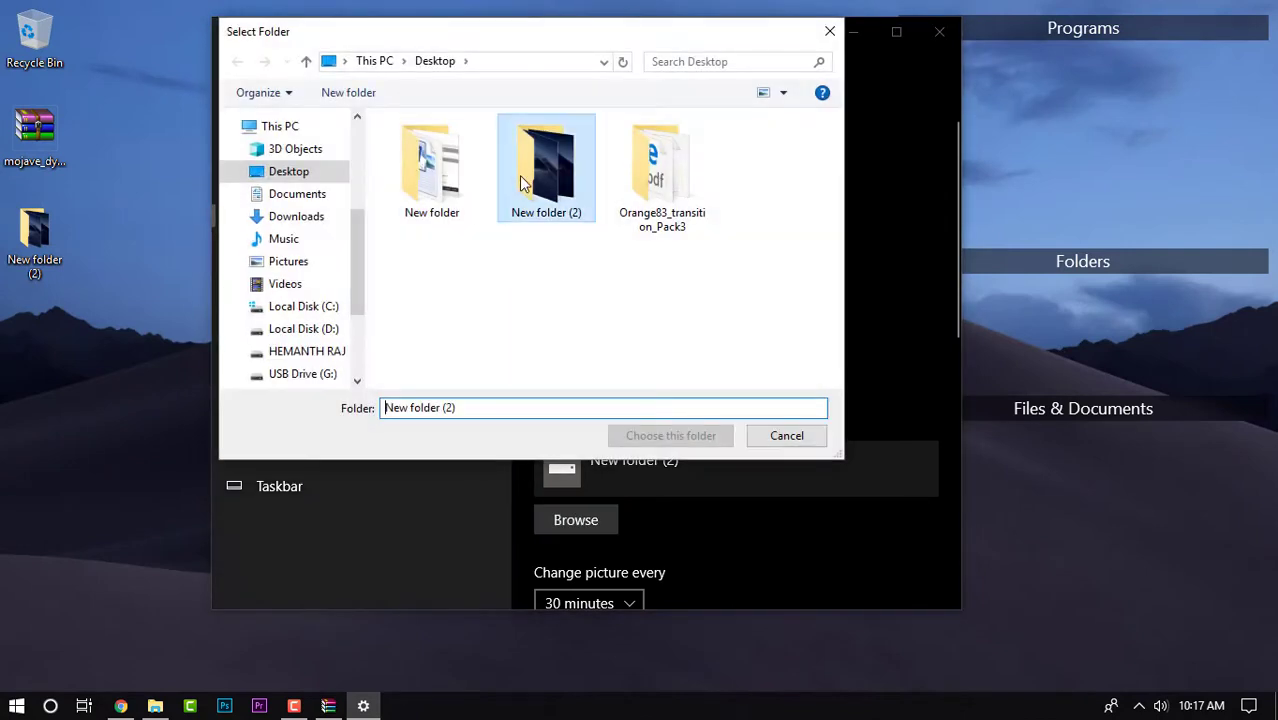
click(640, 437)
Step: Set the slideshow to change the picture every 1 hour with Shuffle off, and close Settings
scroll(683, 420, down, 3)
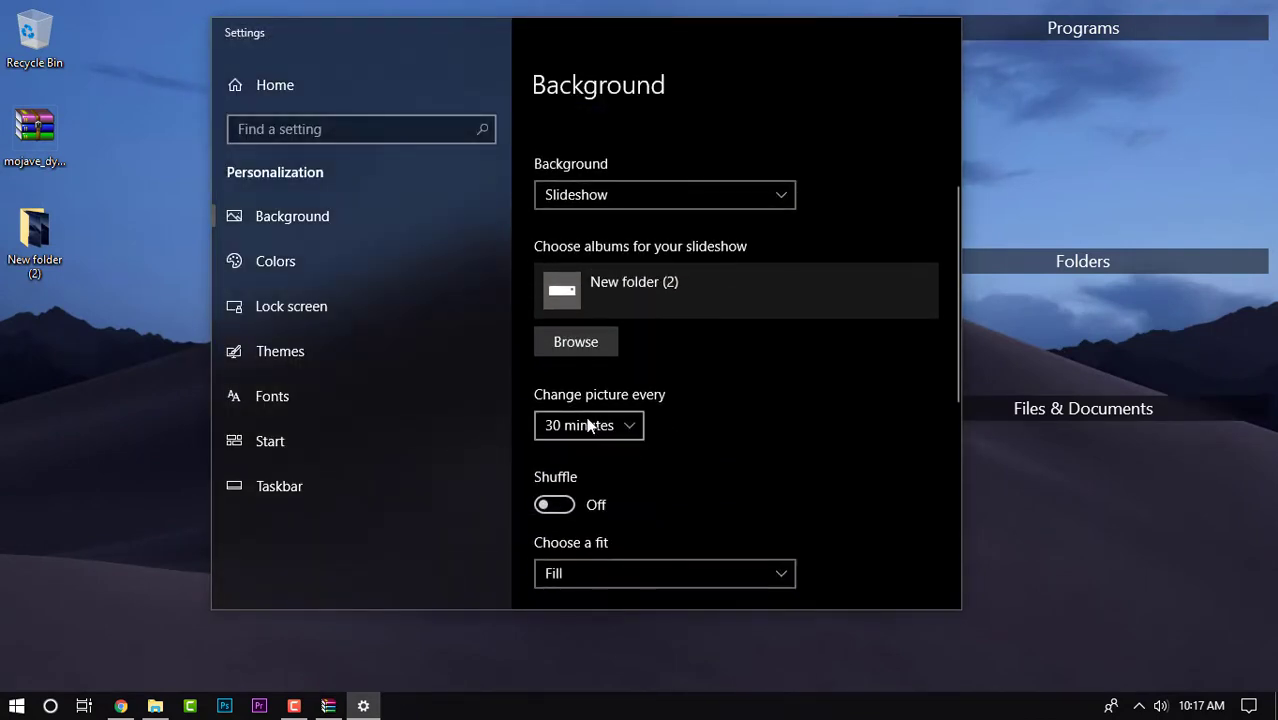
click(589, 425)
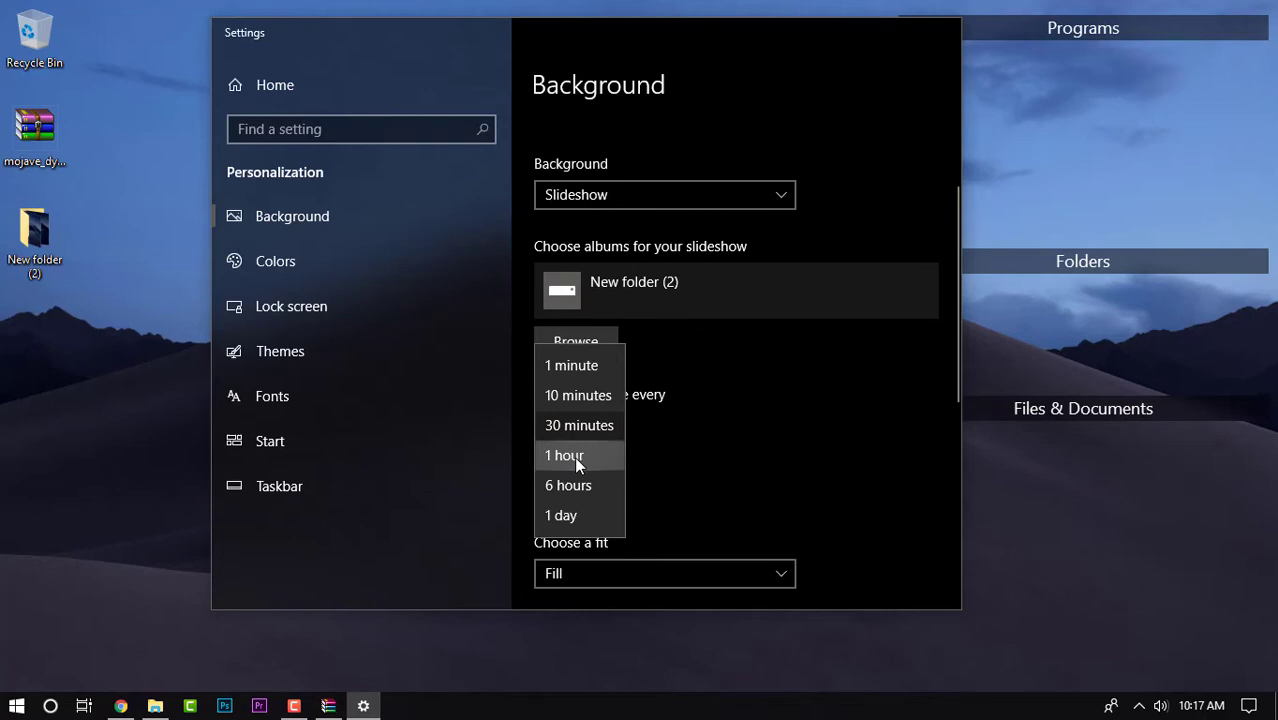
click(574, 456)
click(590, 430)
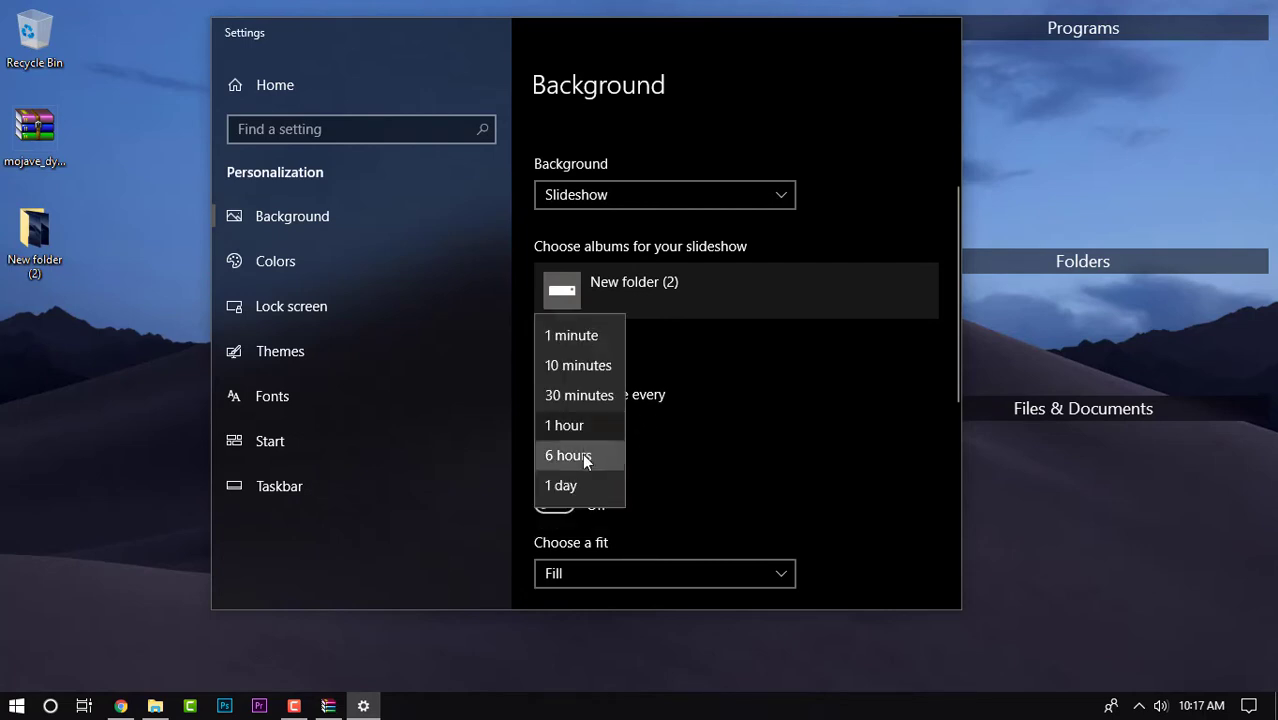
click(597, 423)
scroll(640, 478, down, 2)
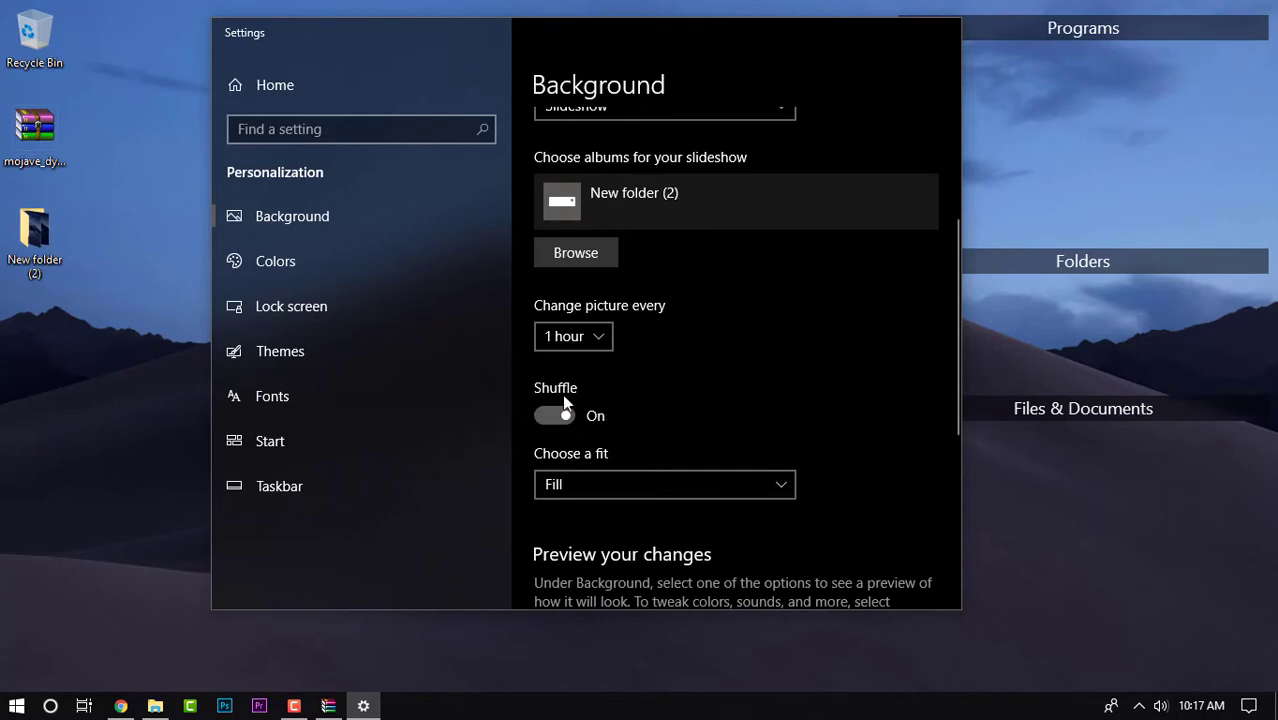
scroll(640, 400, up, 4)
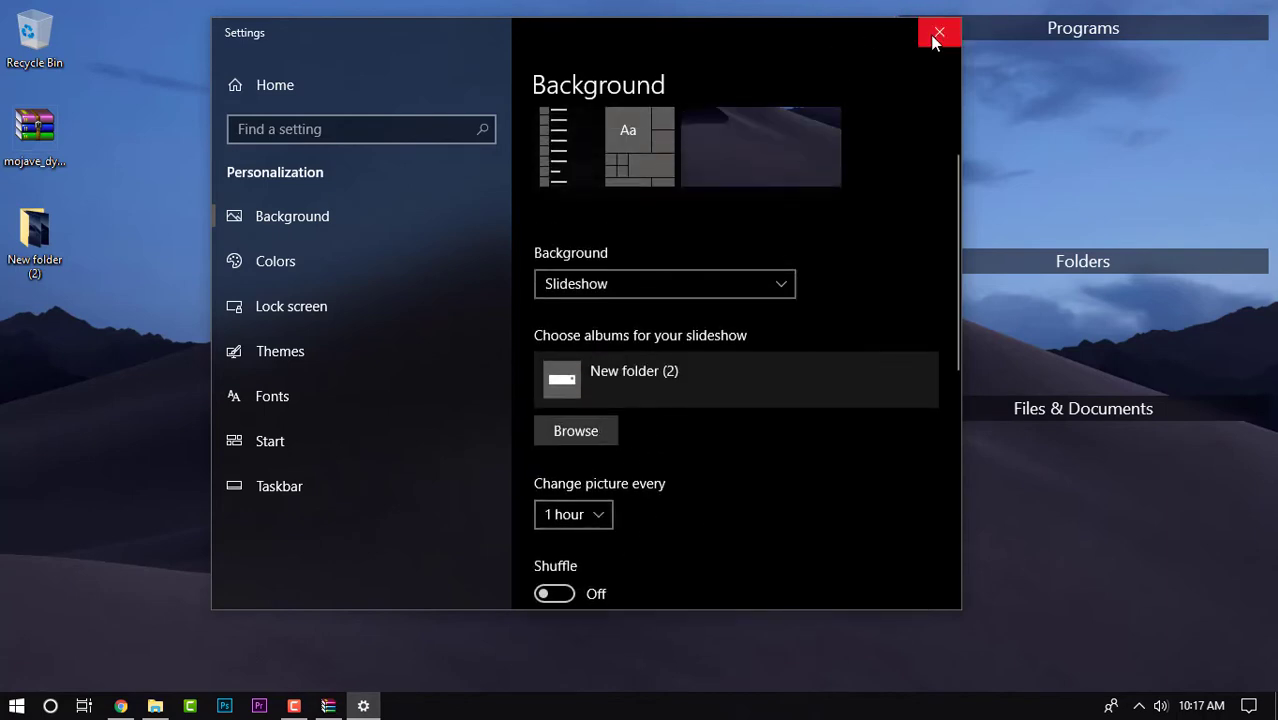
click(939, 32)
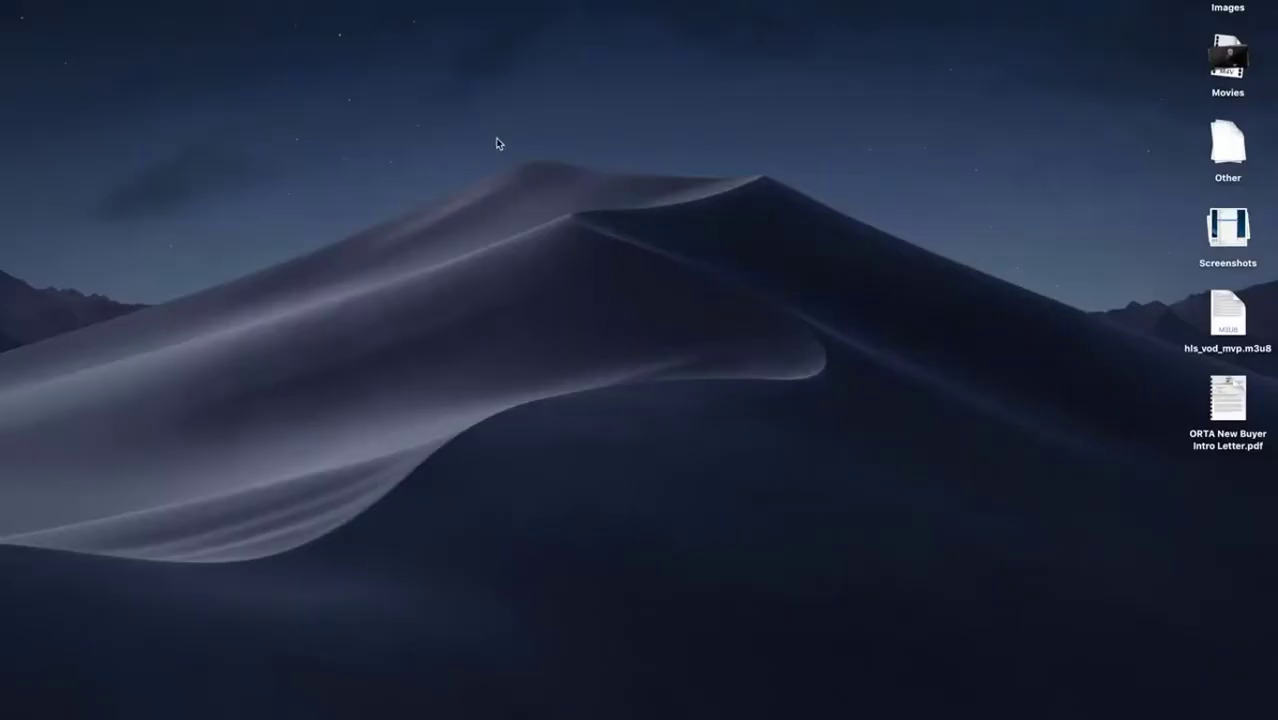
Step: Capture a screenshot area of the macOS Mojave desktop and open it for markup, checking the available line styles
drag(146, 101, 1078, 604)
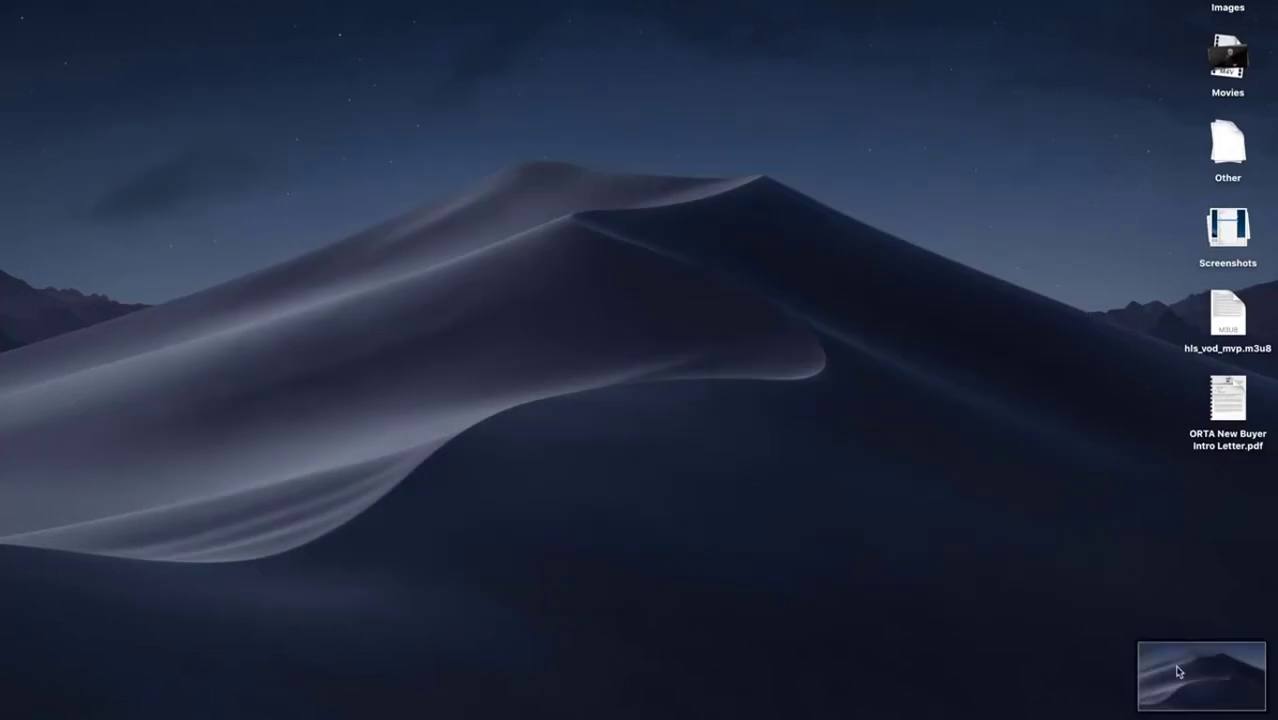
click(1178, 672)
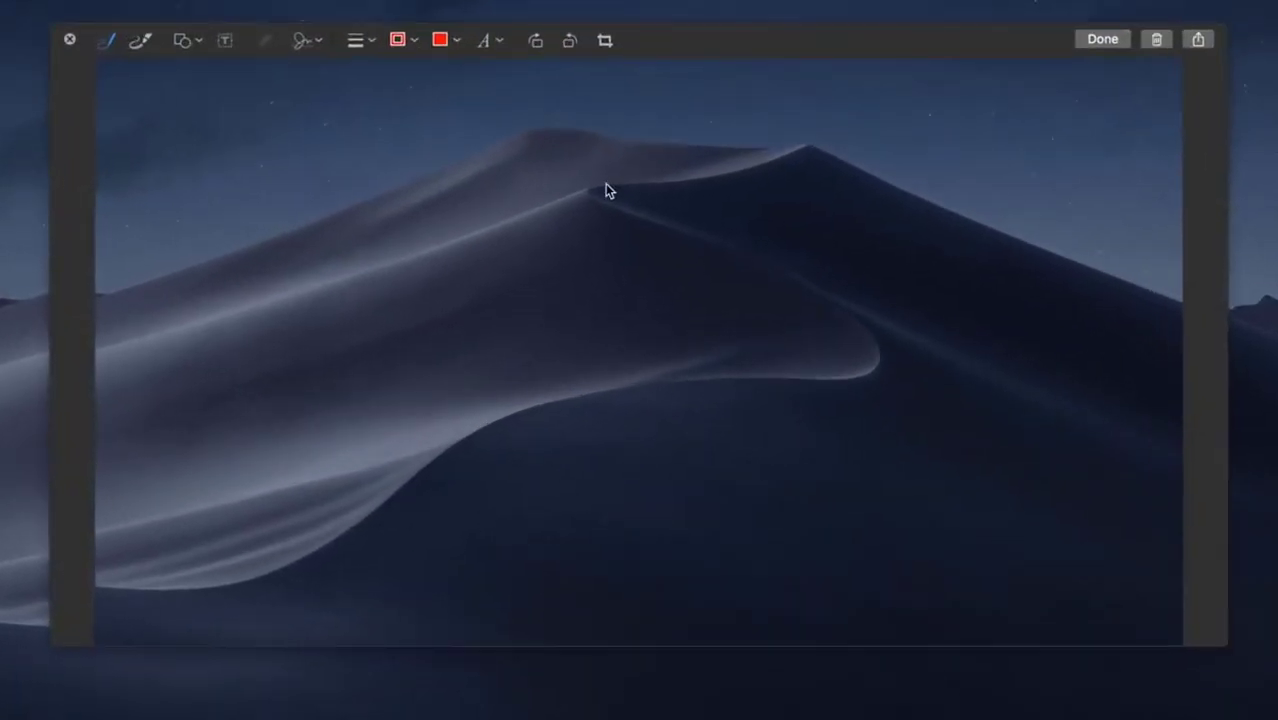
click(358, 40)
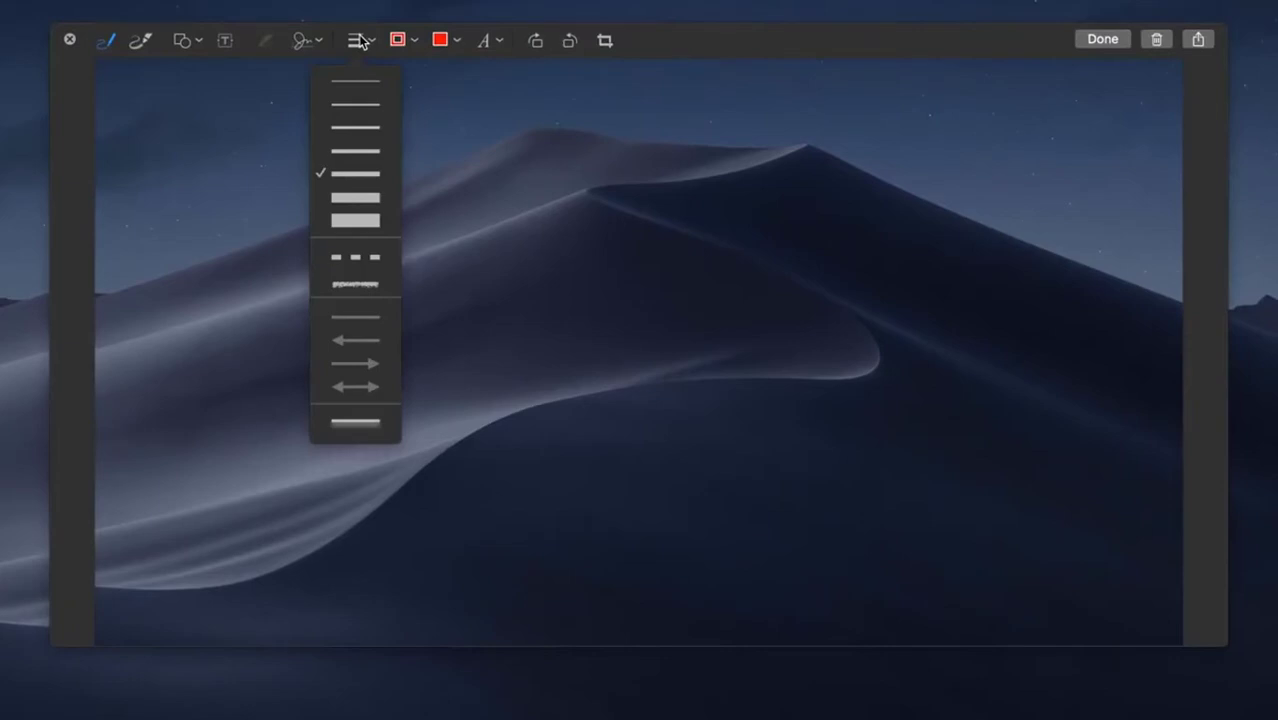
click(362, 40)
Step: Rotate the captured screenshot clockwise through four quarter turns
click(537, 47)
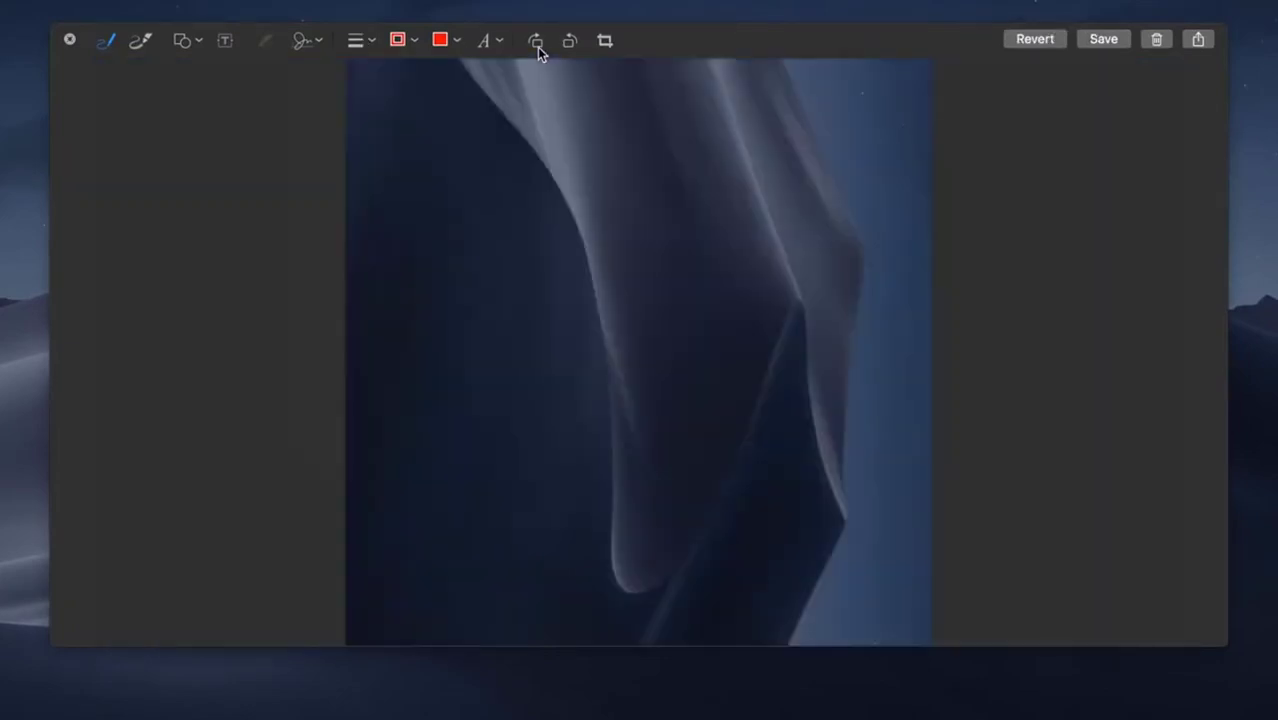
click(537, 47)
click(537, 47)
click(537, 47)
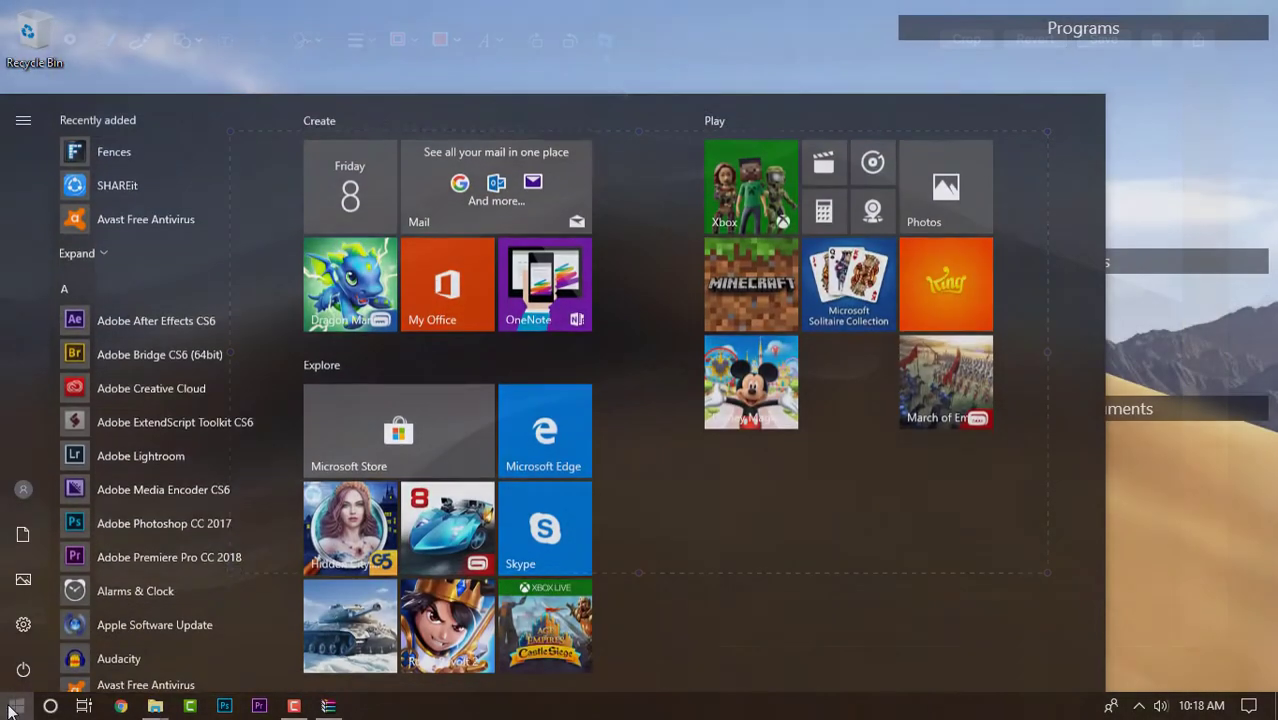
Step: On the Windows desktop, search for and open the Snipping Tool, and snip the area around the desktop icons
click(12, 706)
text(snip)
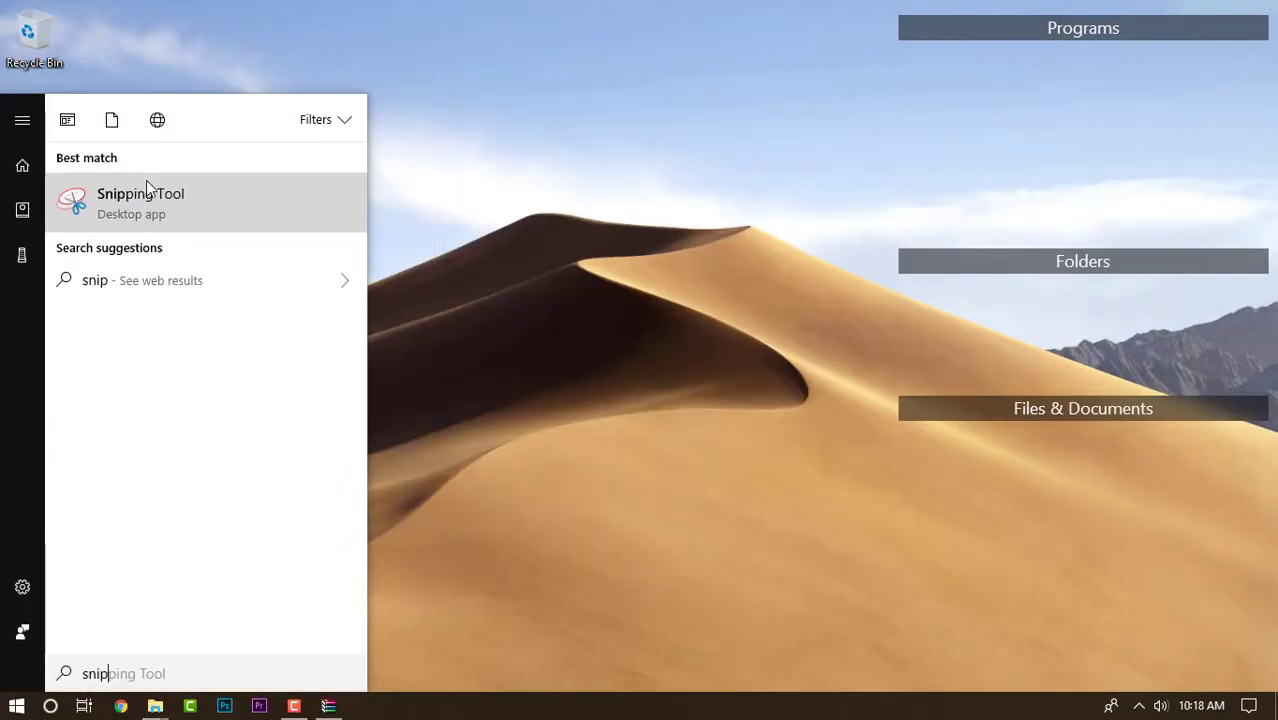
click(146, 190)
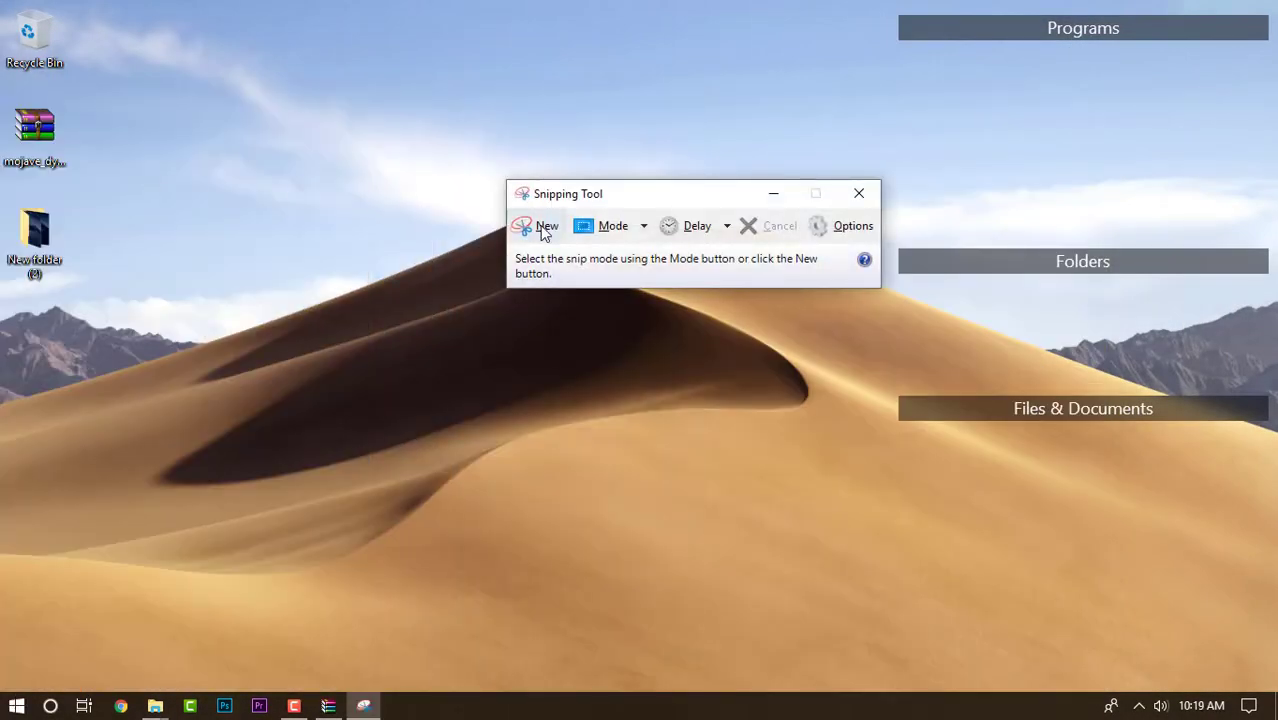
click(545, 228)
drag(3, 4, 112, 329)
Step: Take a new rectangular snip of the dunes in the wallpaper and scribble freehand blue pen lines over it
click(22, 67)
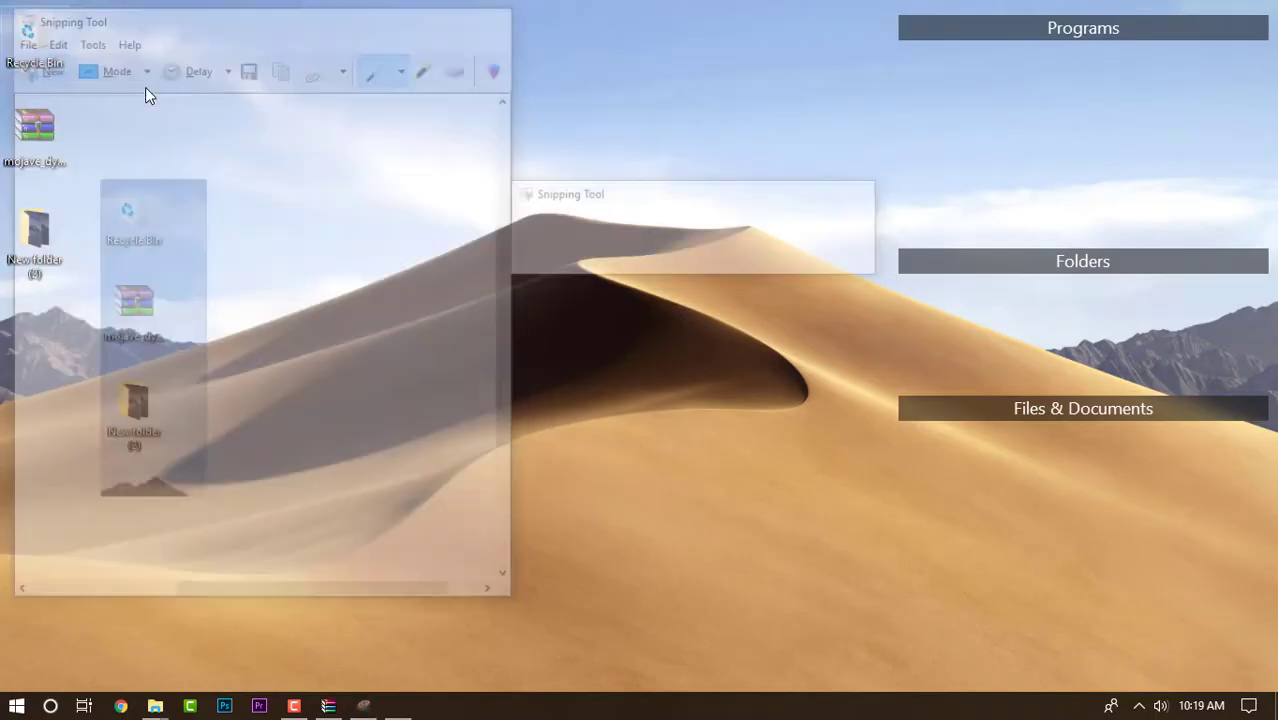
drag(329, 160, 867, 497)
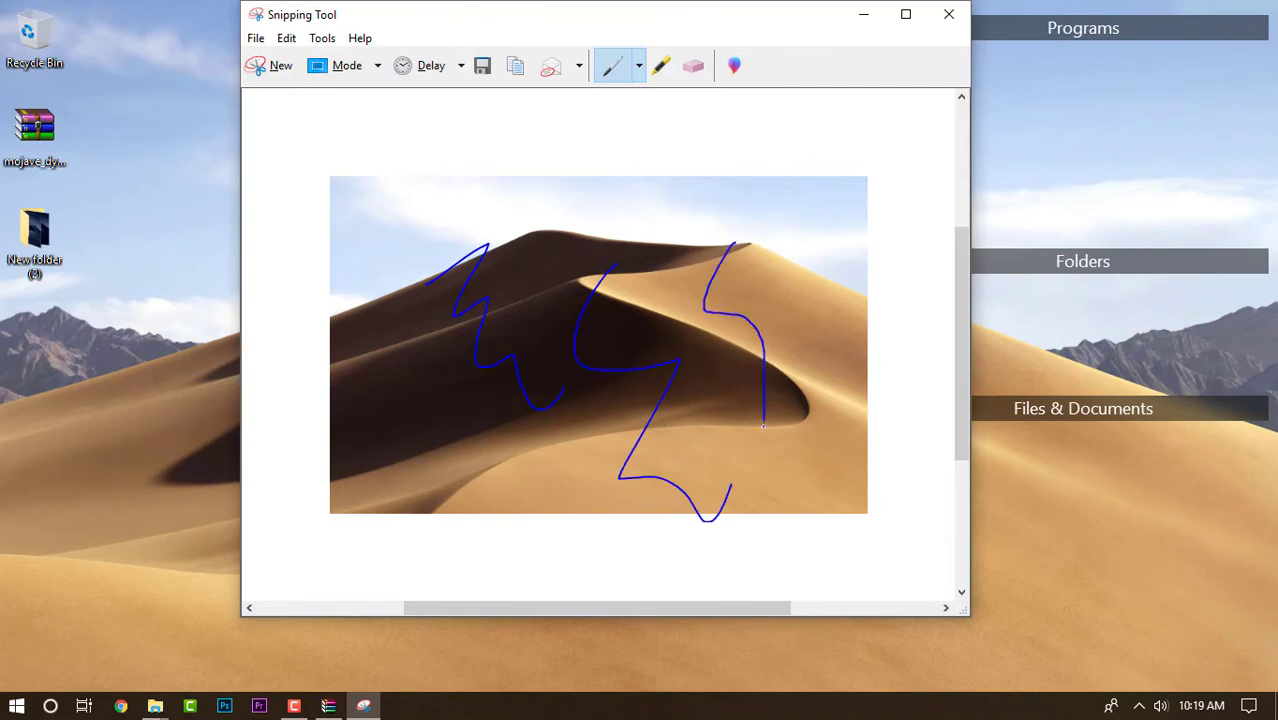
drag(590, 445, 908, 468)
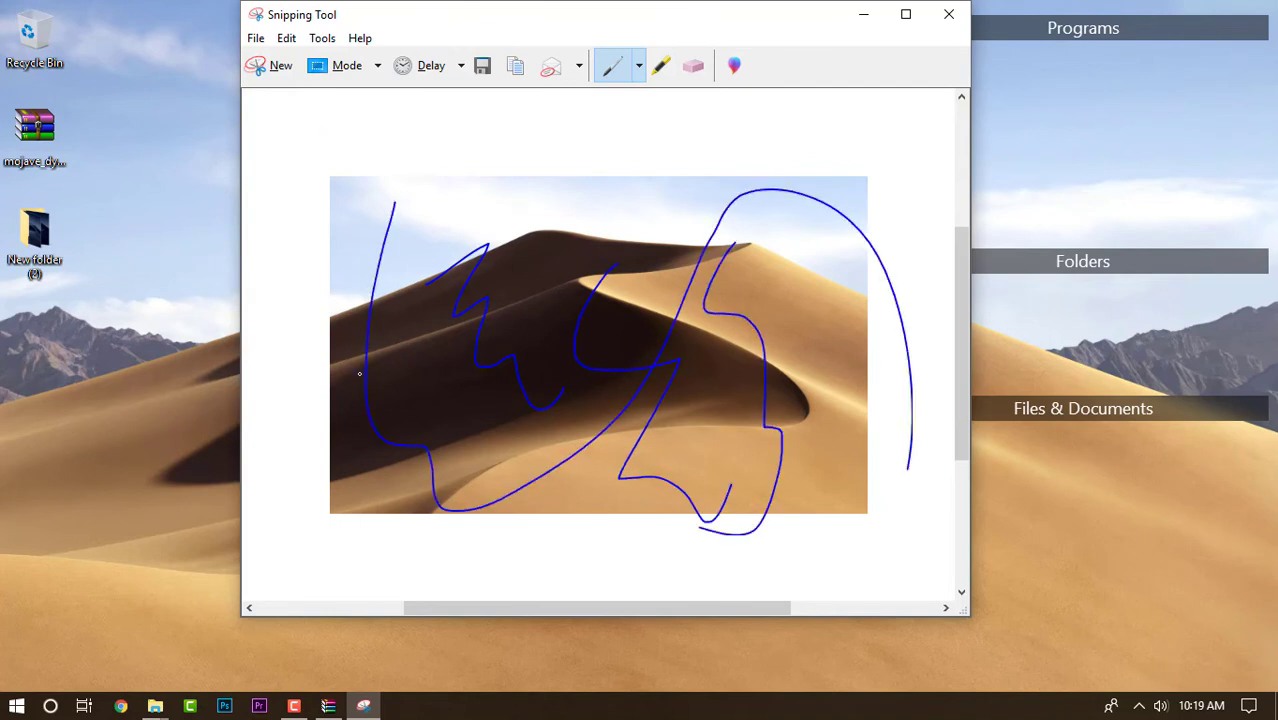
Step: Erase blue pen strokes from the dune snip with the Eraser
click(694, 66)
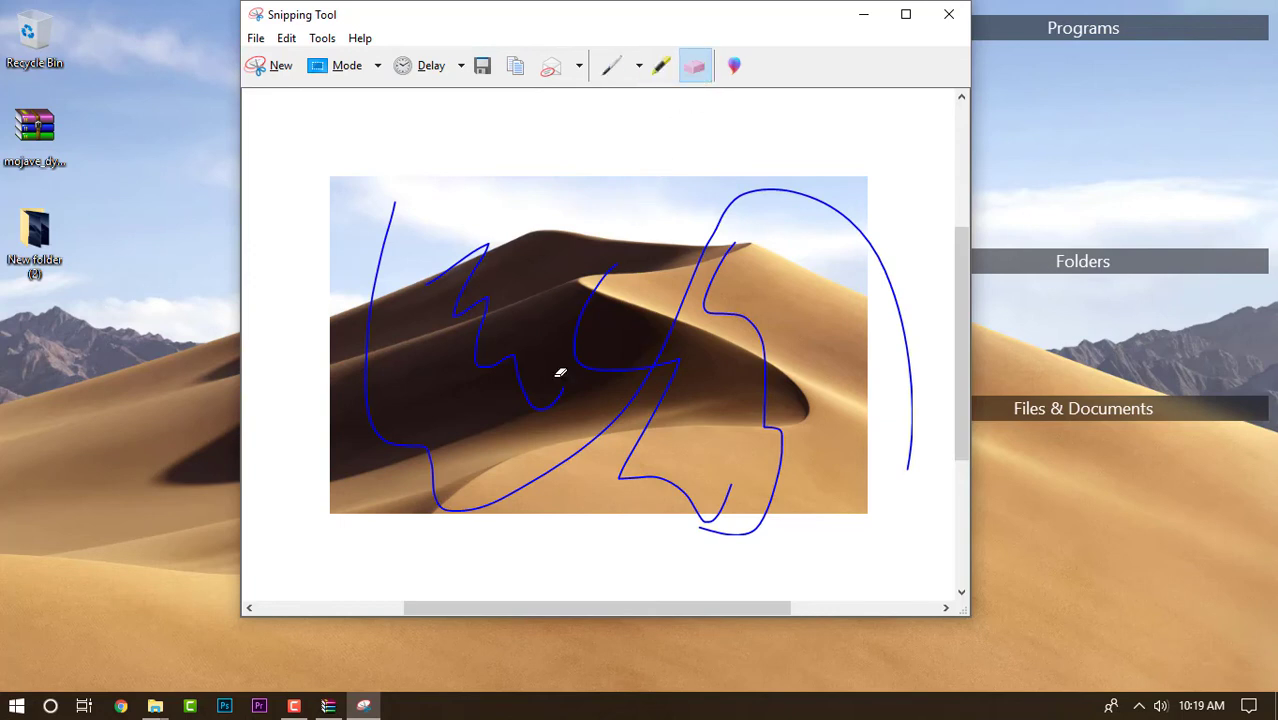
drag(560, 373, 728, 288)
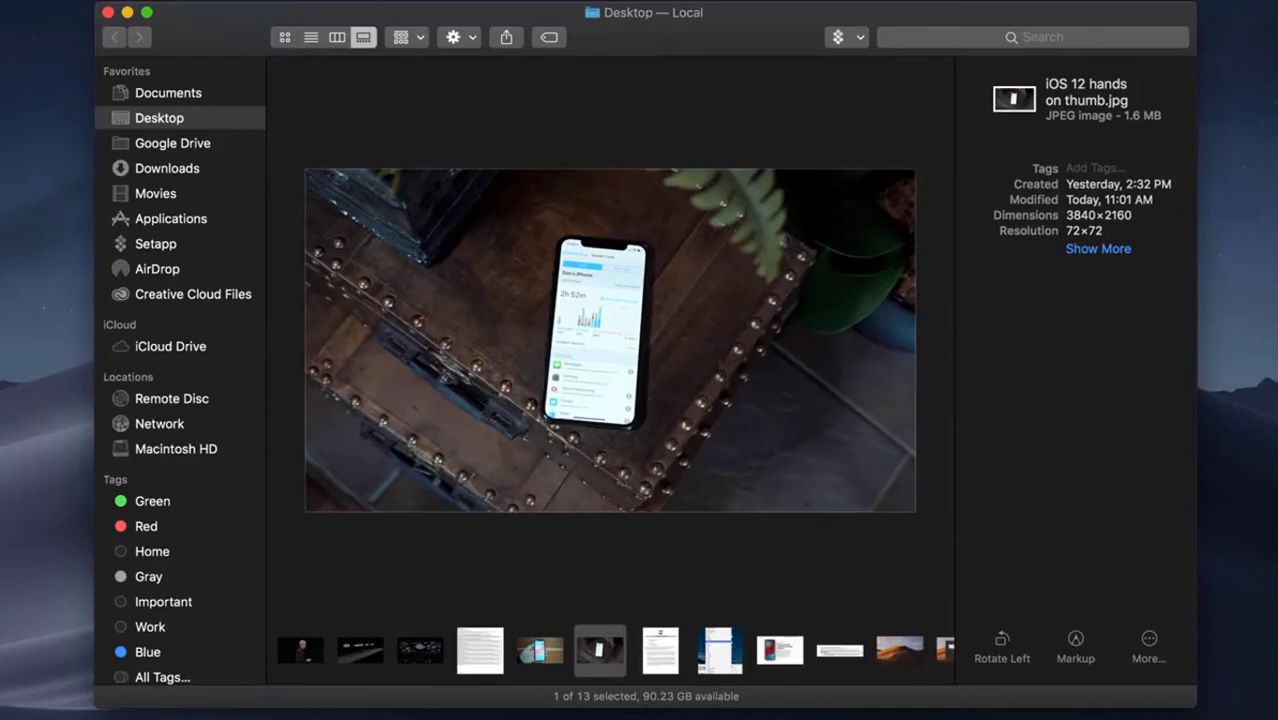
Step: In the macOS Finder's Desktop gallery, play the WWDC movie's preview, and rotate the dune screenshot image to the left
click(300, 650)
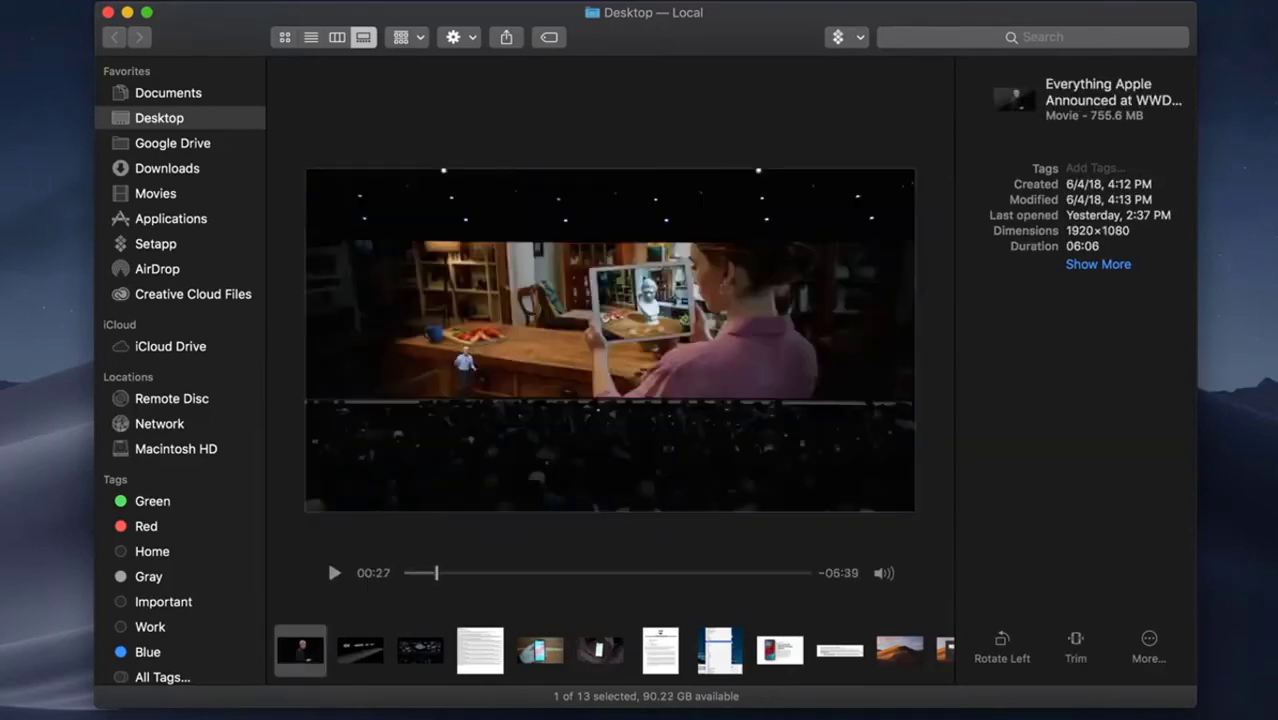
click(333, 571)
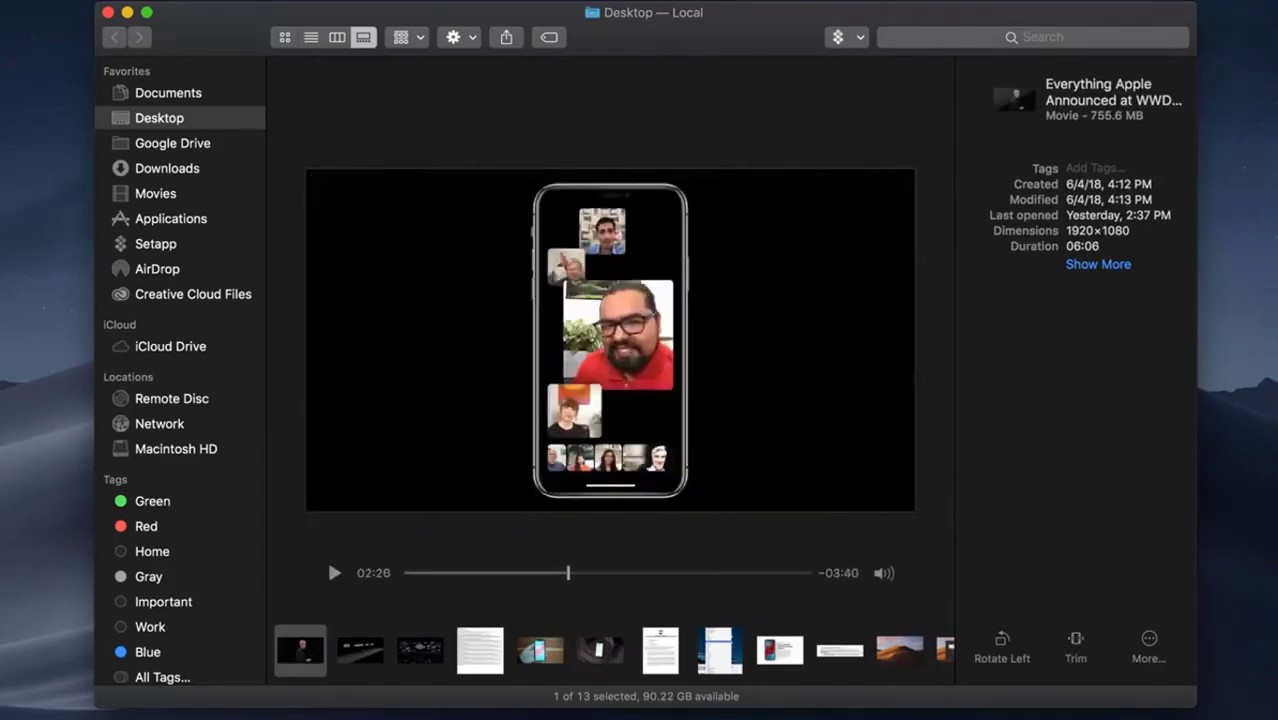
click(900, 650)
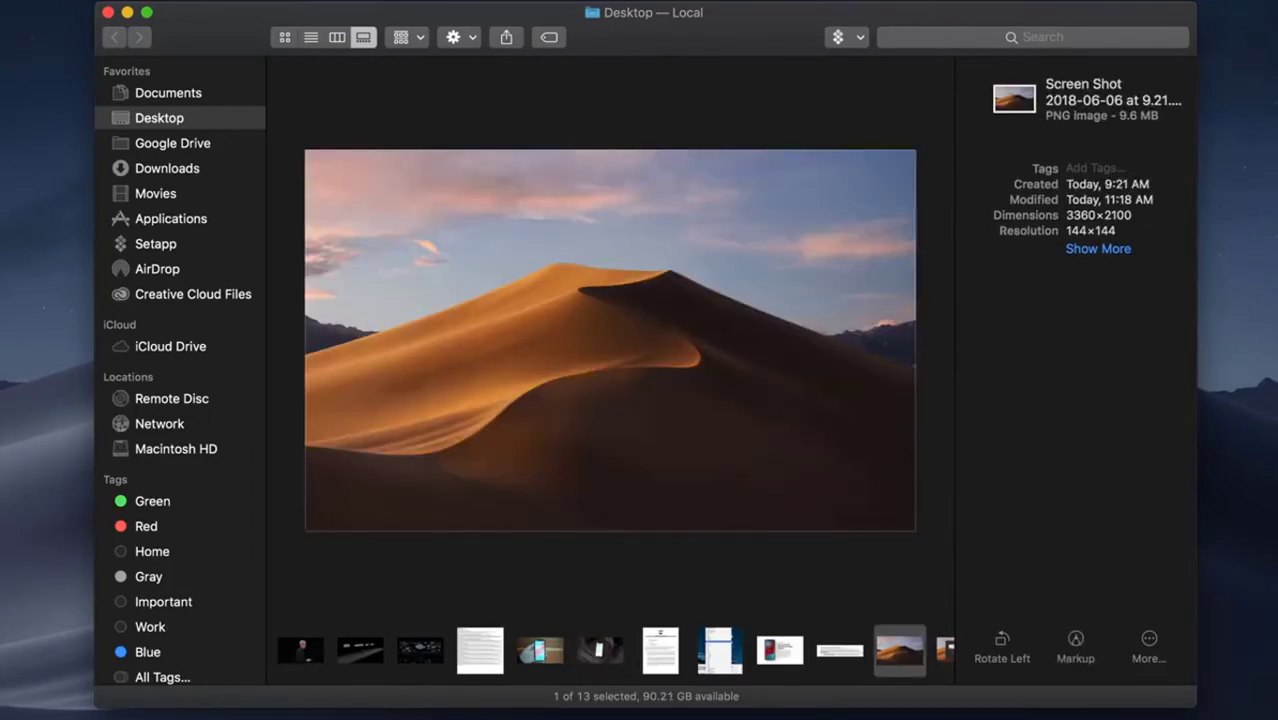
click(1002, 648)
key(super+l)
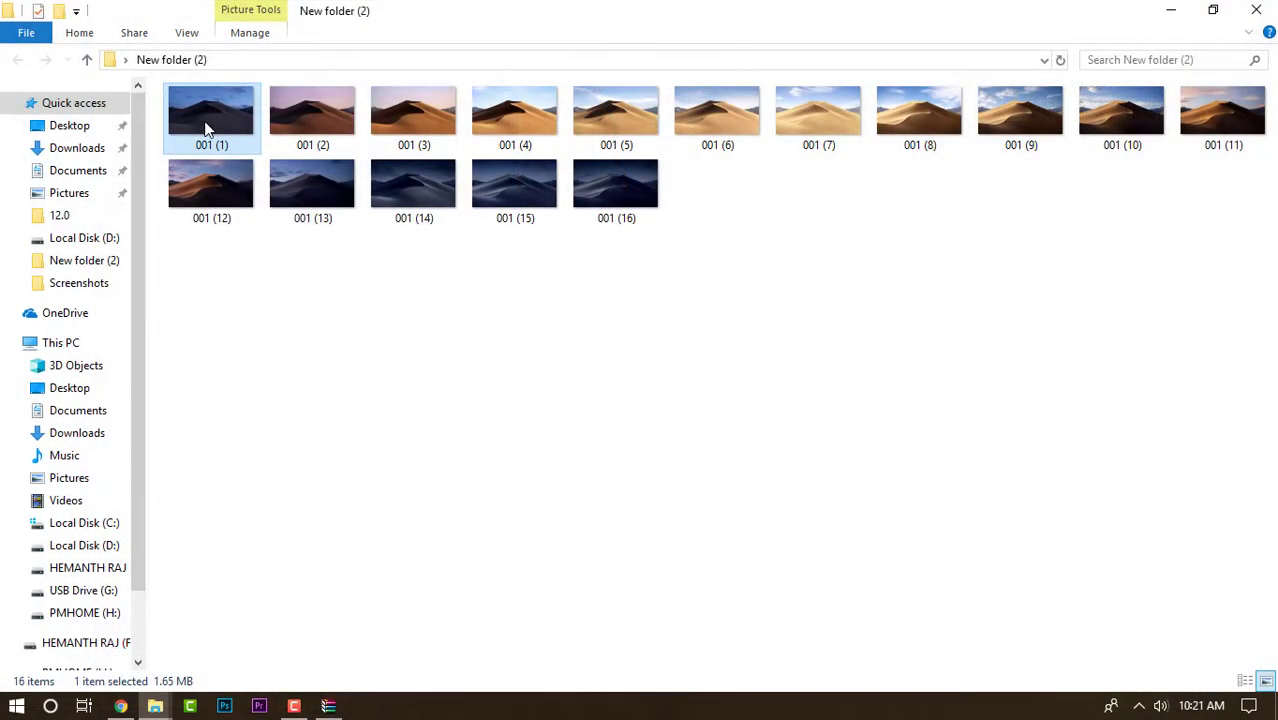
Step: In Windows File Explorer, show the Details pane for the wallpaper folder New folder (2) and widen it slightly
click(192, 33)
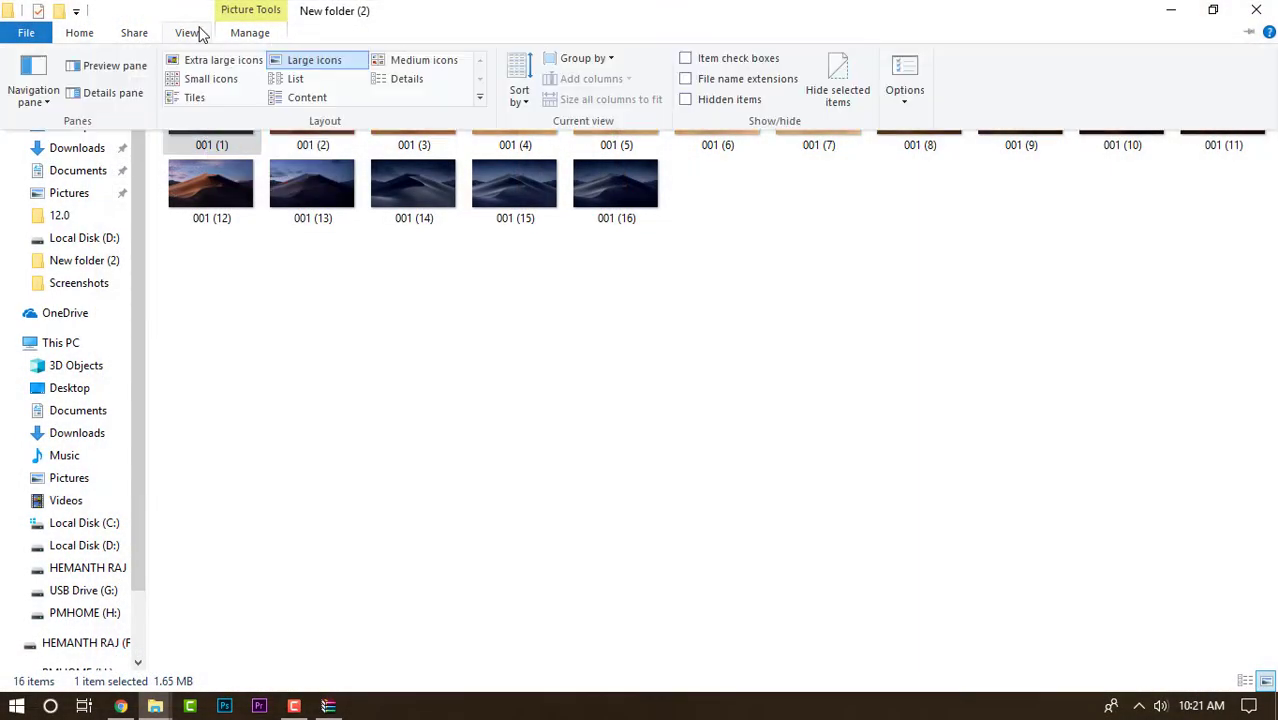
click(114, 92)
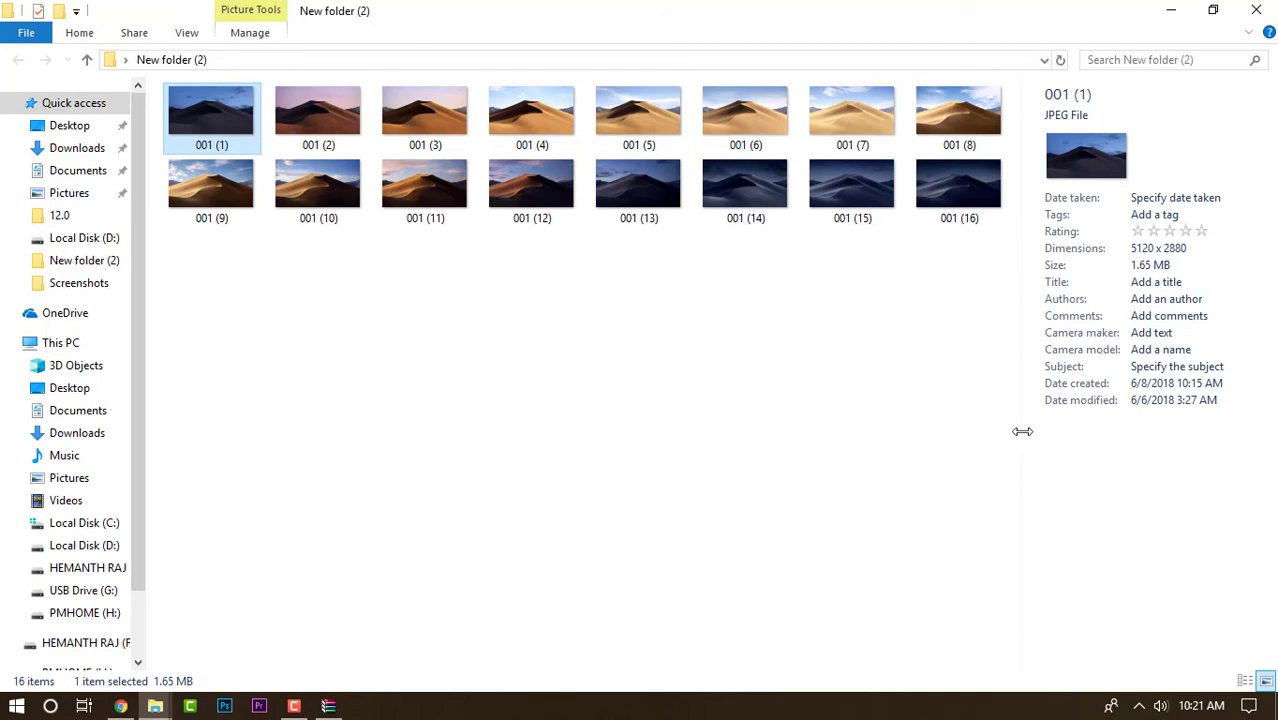
mouse_move(1022, 431)
mouse_down()
mouse_move(1021, 419)
mouse_move(990, 416)
mouse_move(1010, 420)
mouse_up()
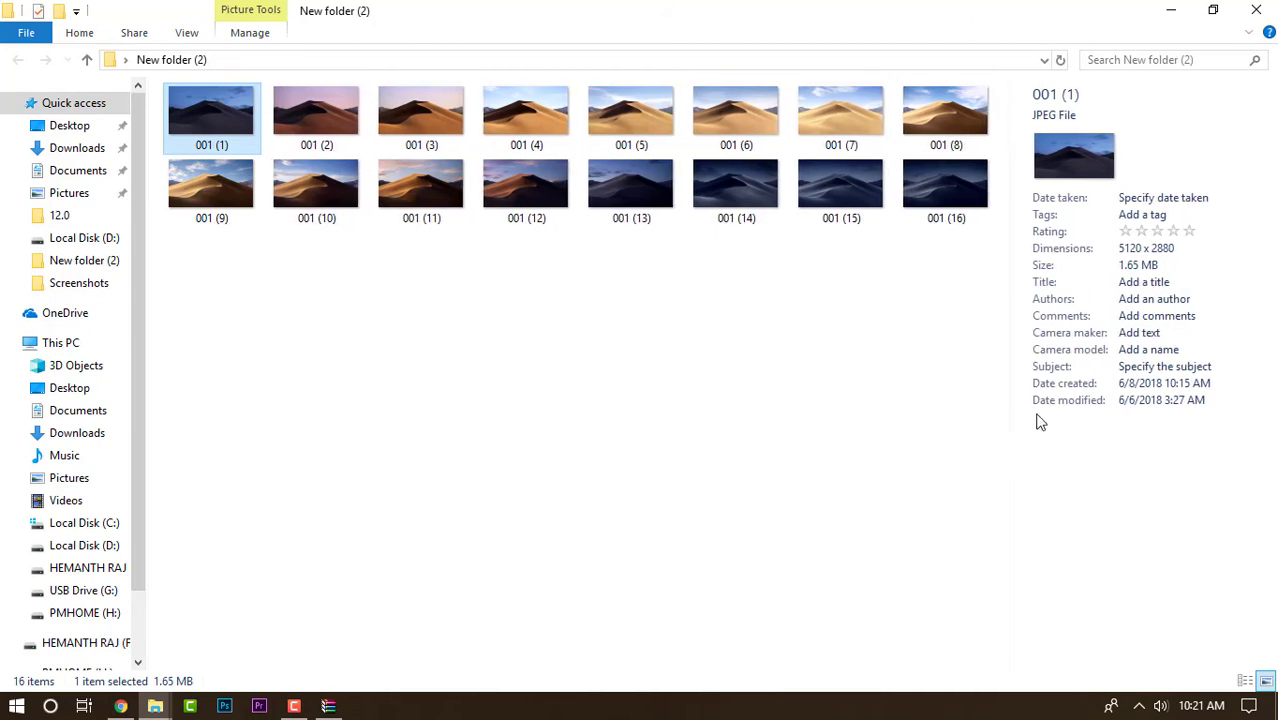
Step: View the file details of wallpaper 001 (4) and close the folder window
click(858, 431)
click(520, 134)
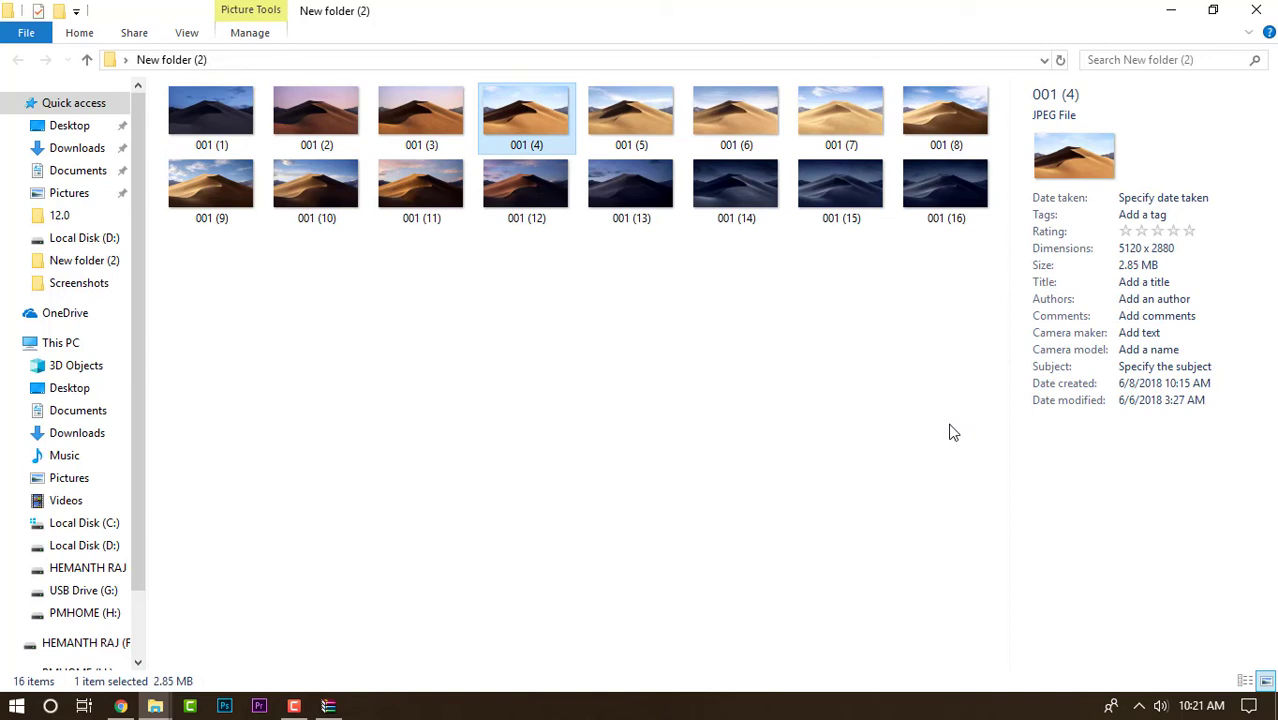
click(1272, 8)
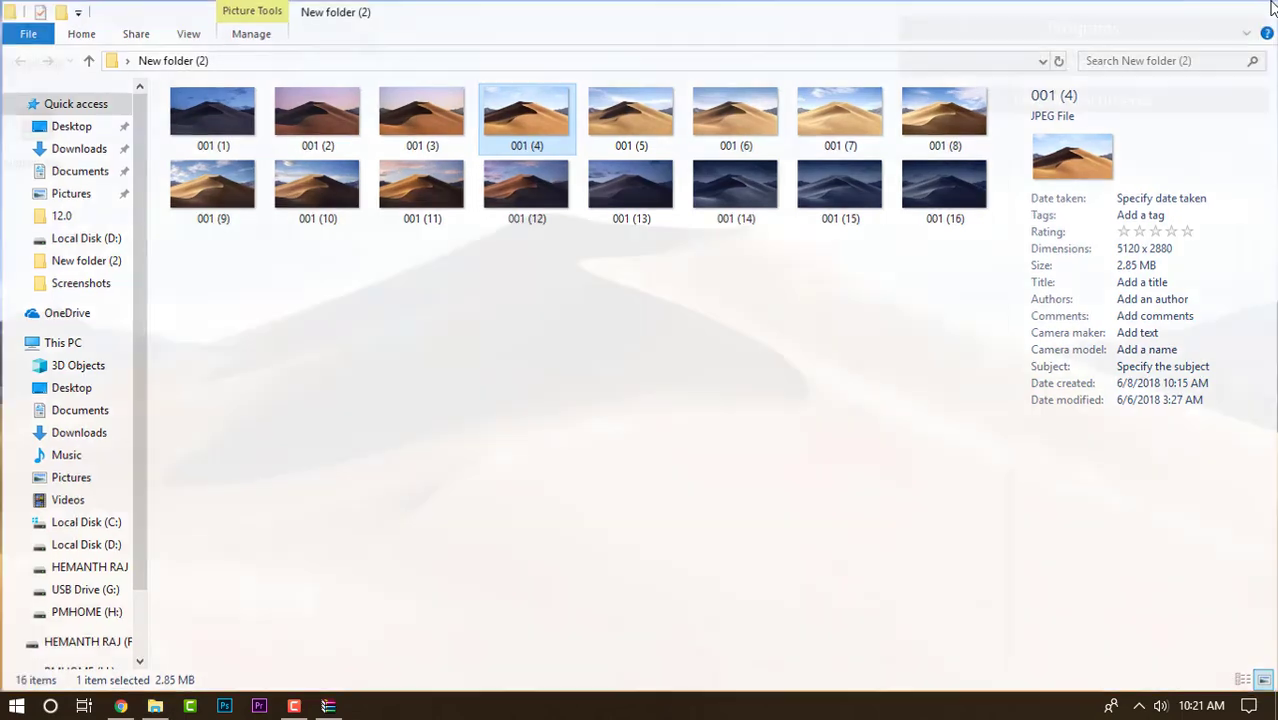